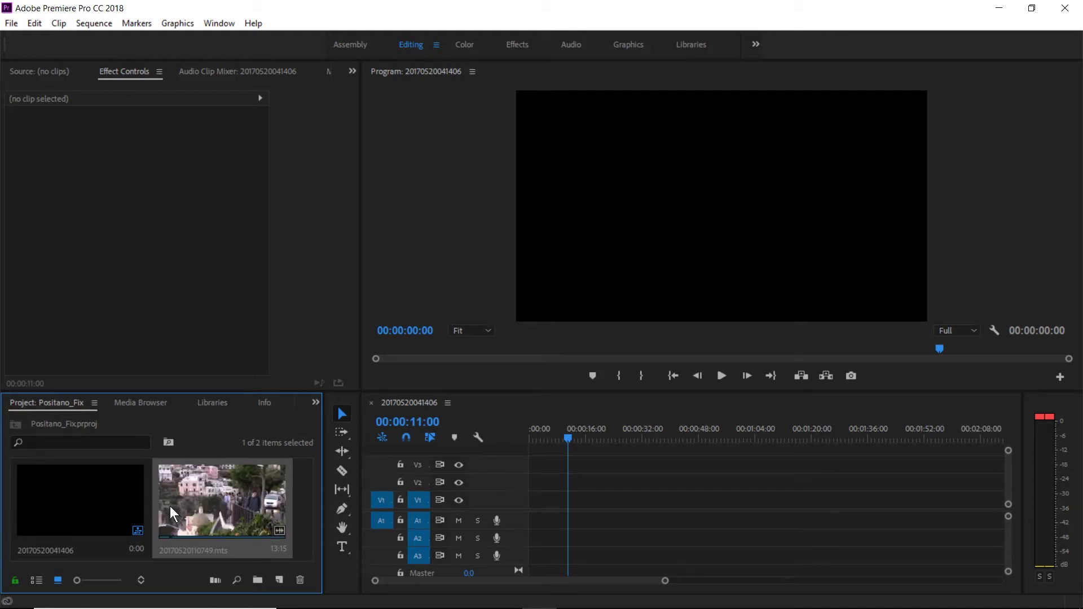
Place 20170520110749.mts on V1/A1 in the timeline and return the playhead to the start
drag(186, 514, 524, 504)
drag(570, 446, 520, 448)
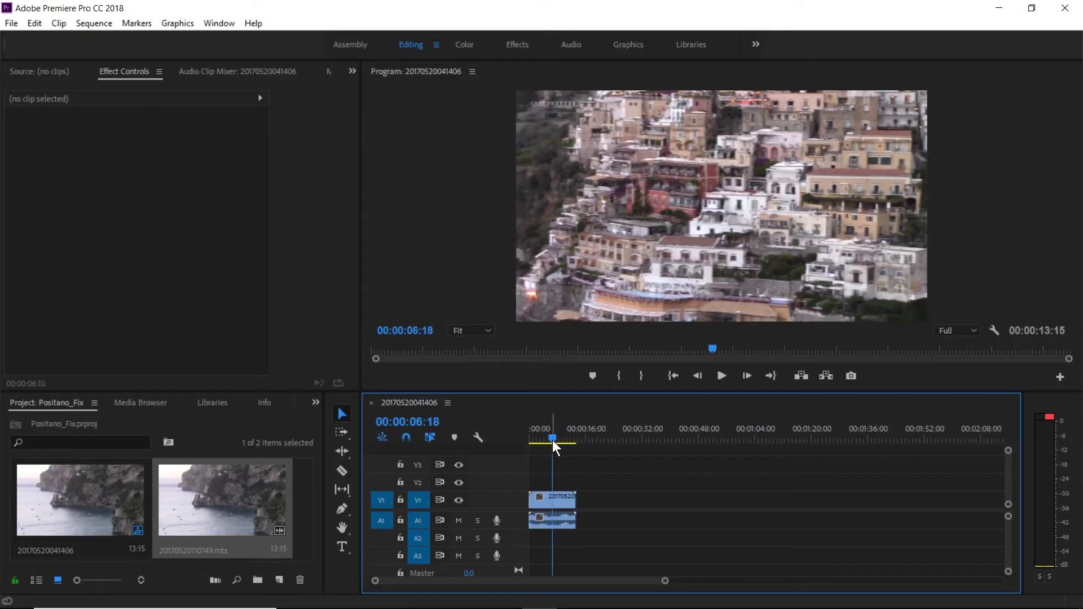
Apply Warp Stabilizer VFX from the Effects panel to the V1 clip and play the sequence
click(557, 496)
click(315, 404)
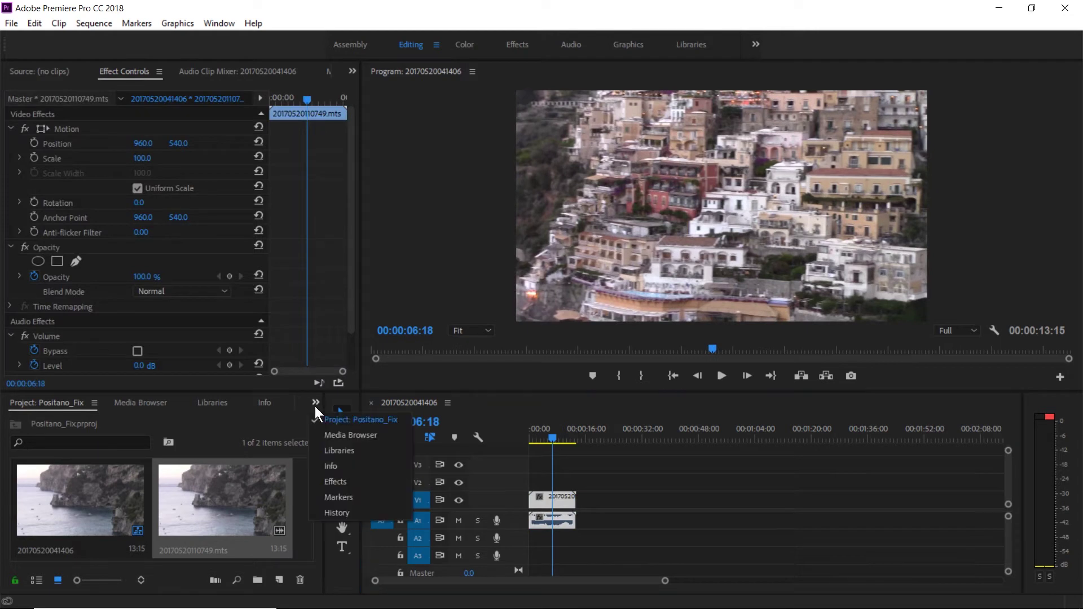
click(340, 482)
drag(68, 543, 543, 506)
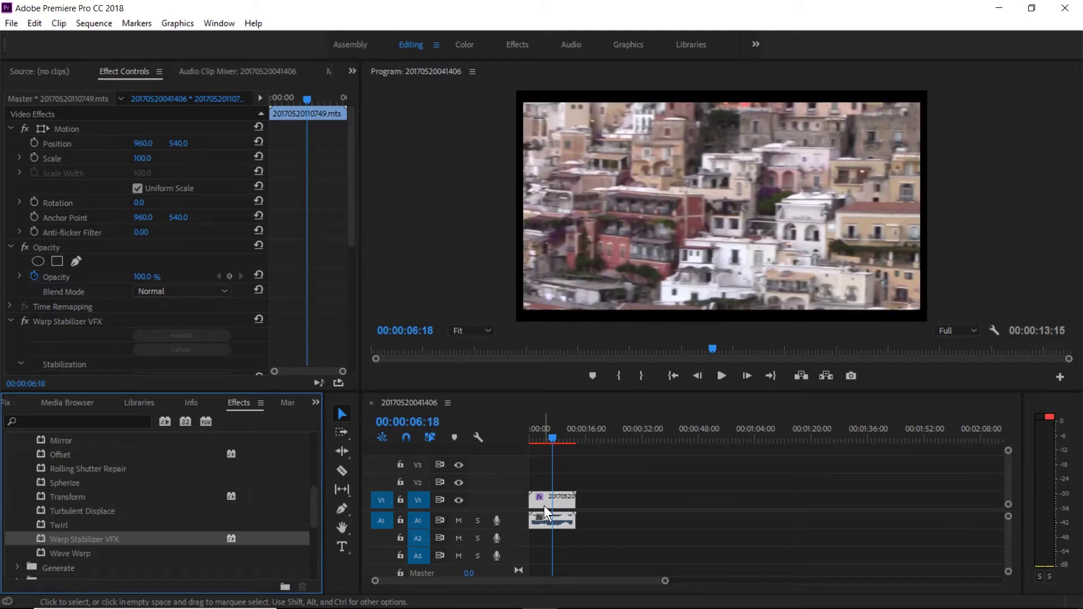
click(544, 506)
key(space)
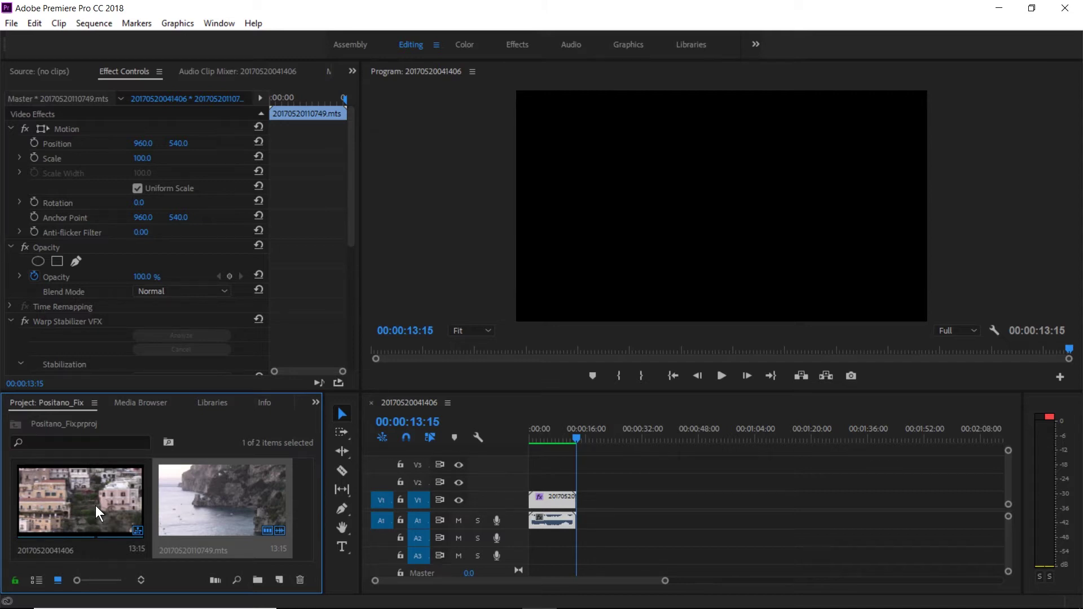
Replace the second timeline clip with an After Effects composition saved into stx.aep
right_click(620, 500)
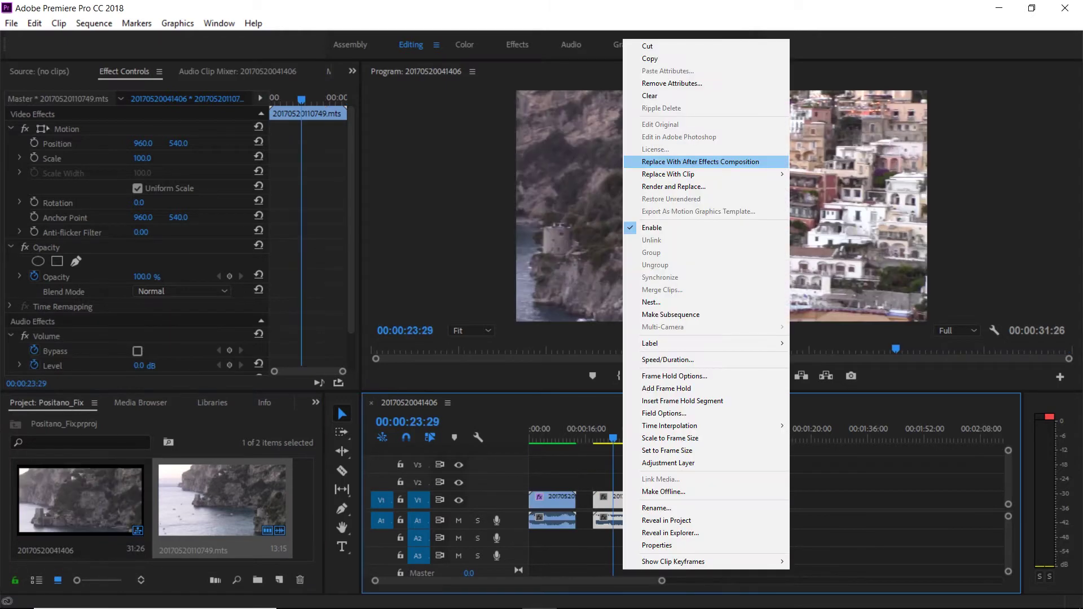
click(706, 162)
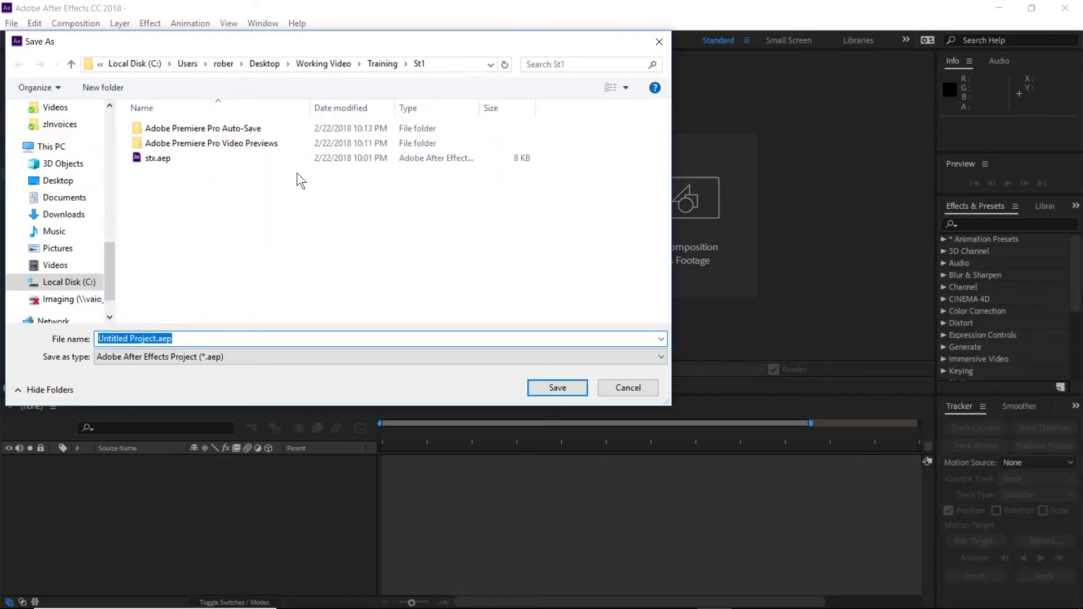
click(298, 159)
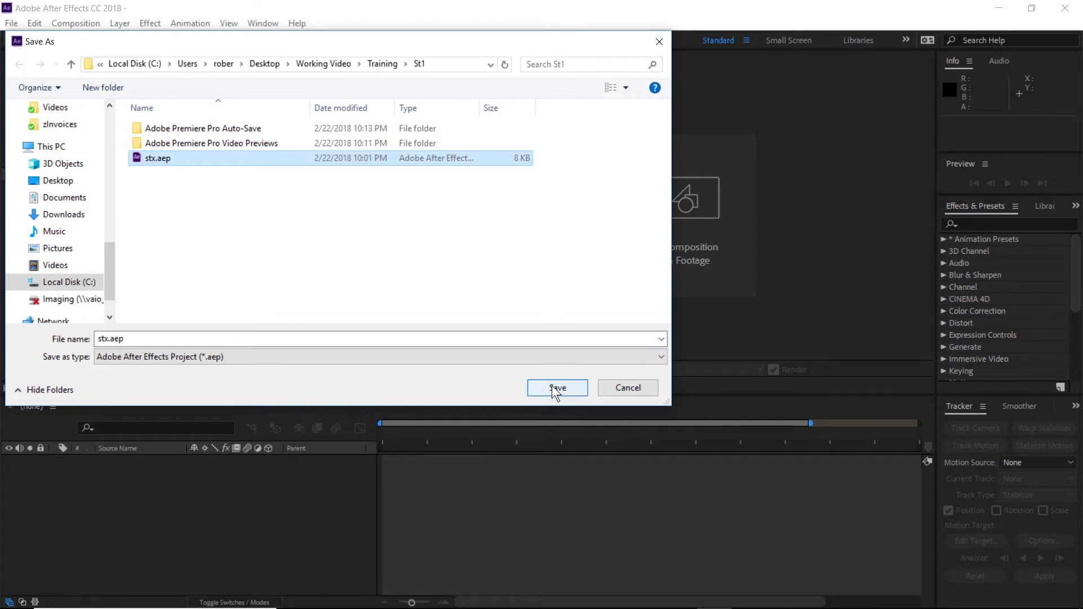
click(556, 388)
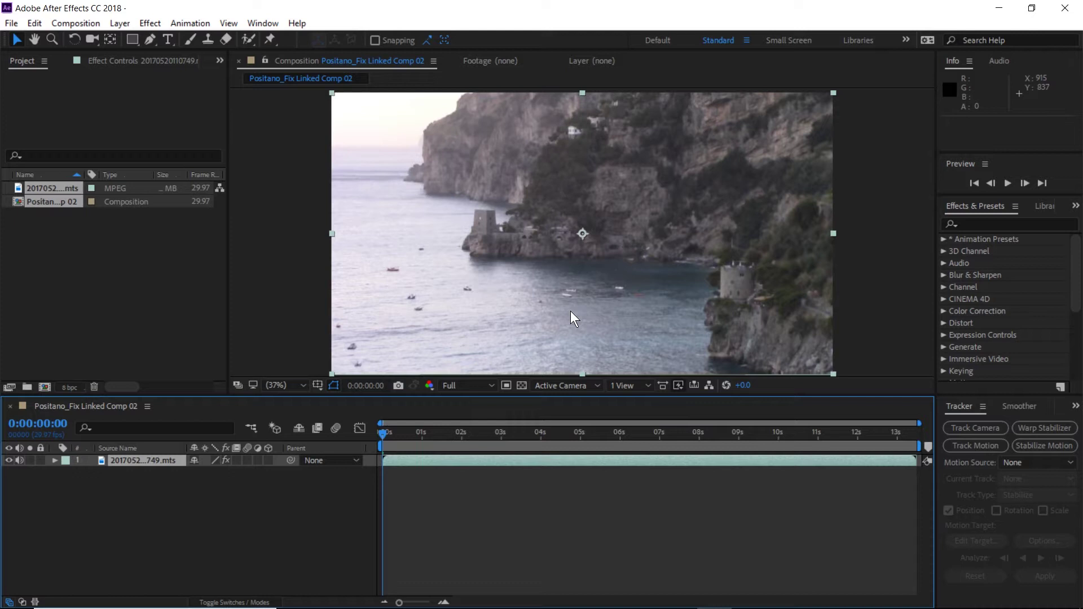
Place Tracker 1's stabilize point on the coastal tower and analyze forward to 0:00:05:20
click(1034, 446)
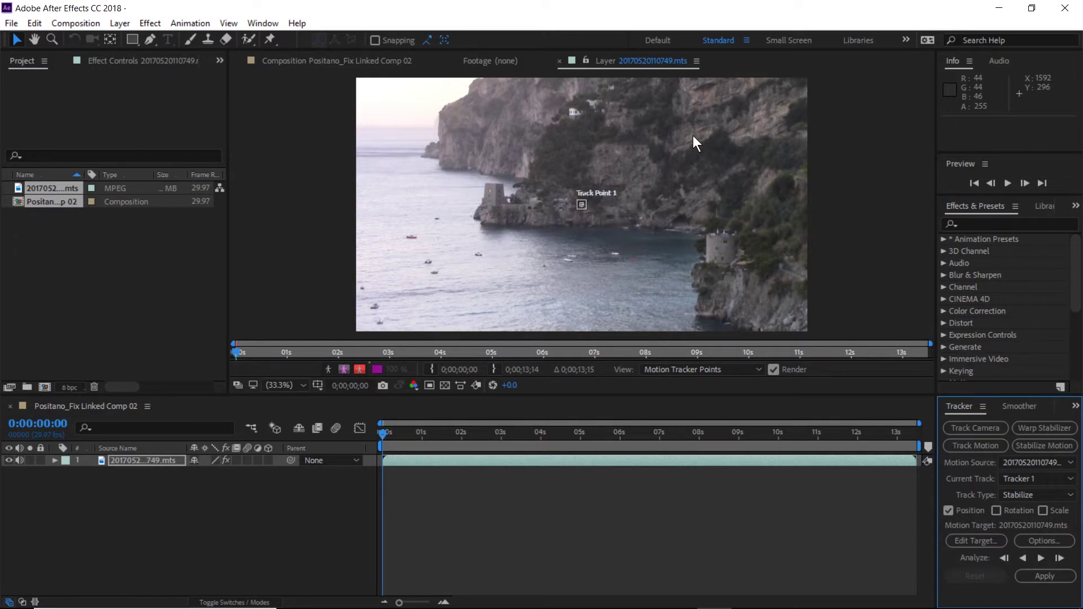
mouse_move(585, 203)
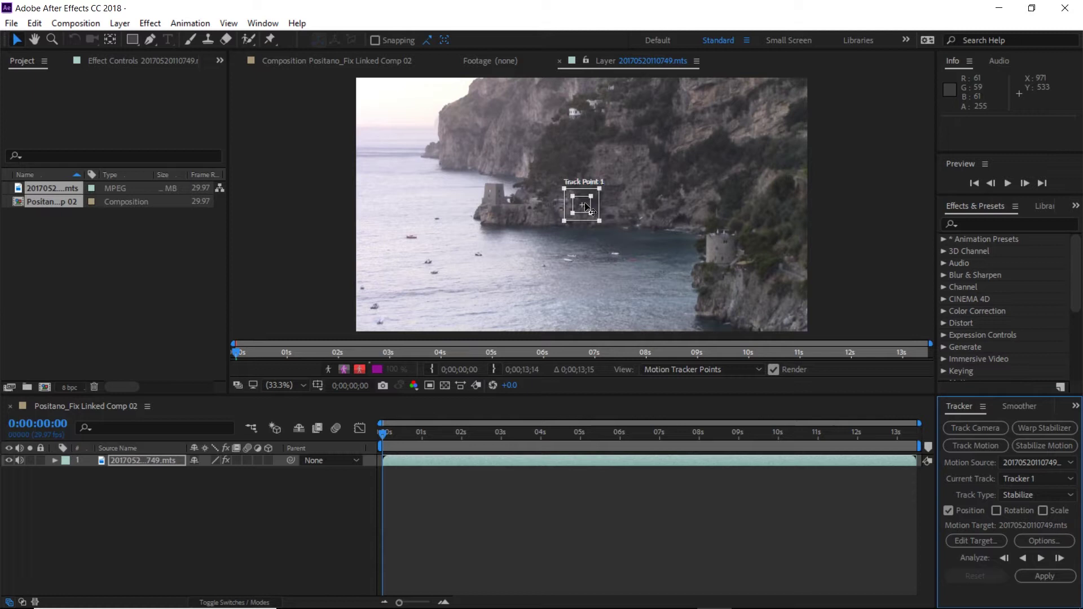
drag(589, 210, 714, 240)
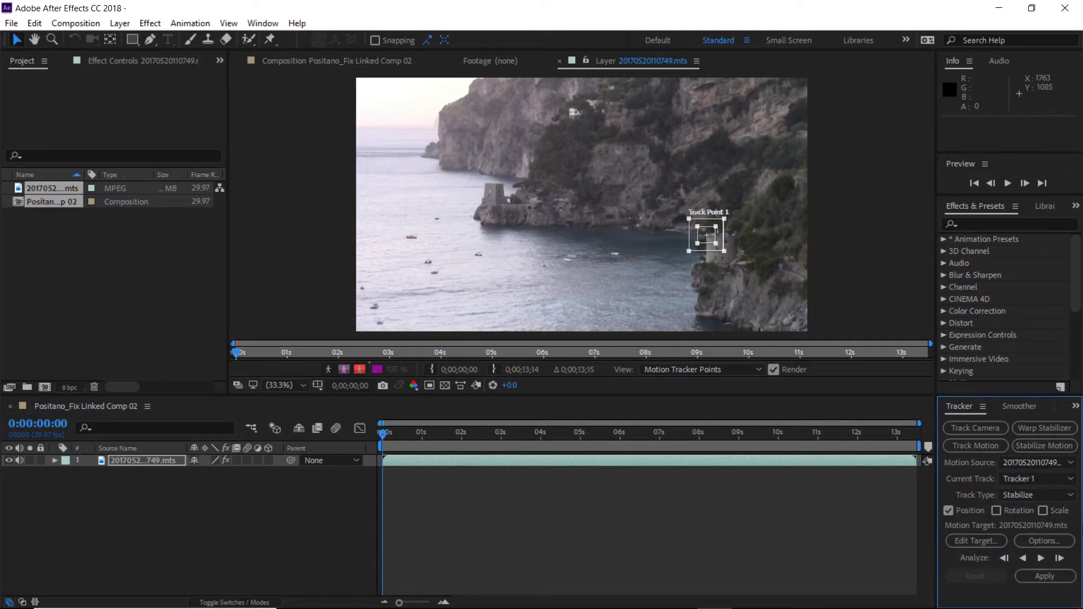
click(1041, 558)
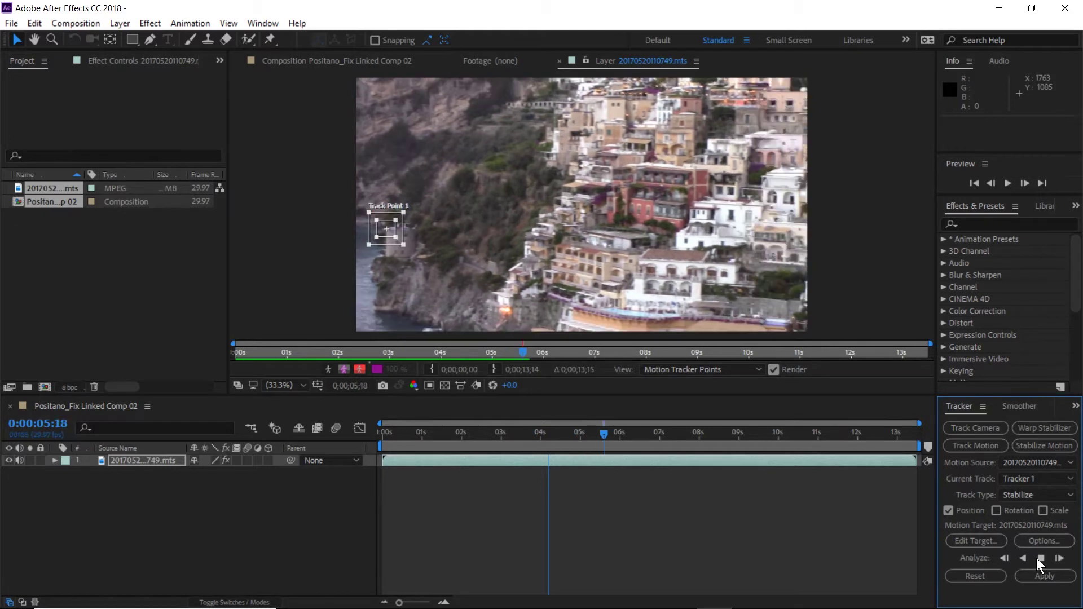
click(1038, 558)
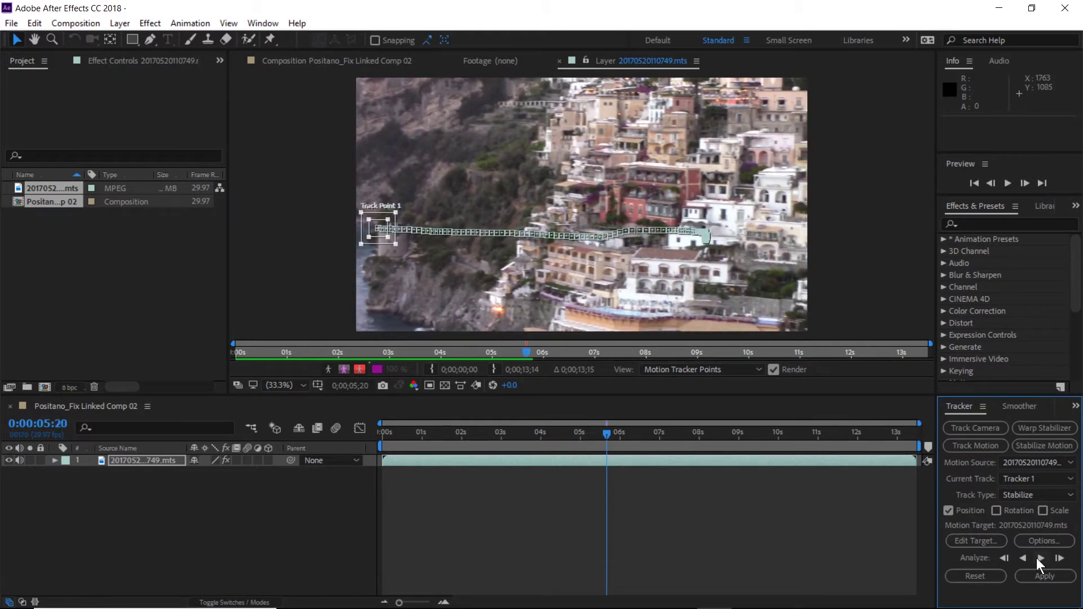
Add Tracker 2 with an enlarged feature box on a white building, tracked forward to 0:00:08:11
click(1045, 446)
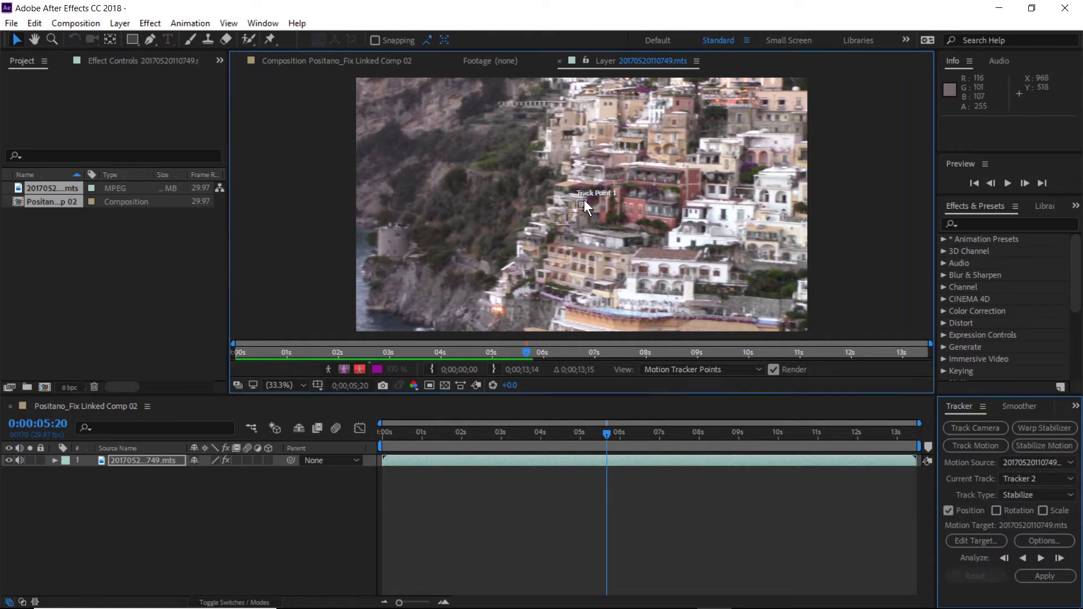
drag(586, 207, 596, 222)
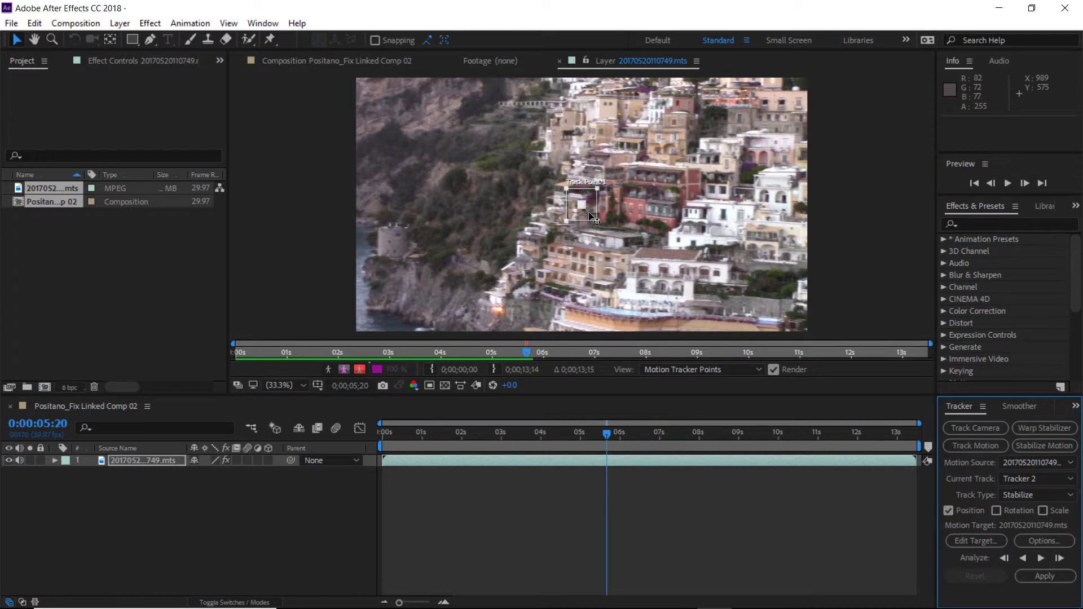
click(596, 221)
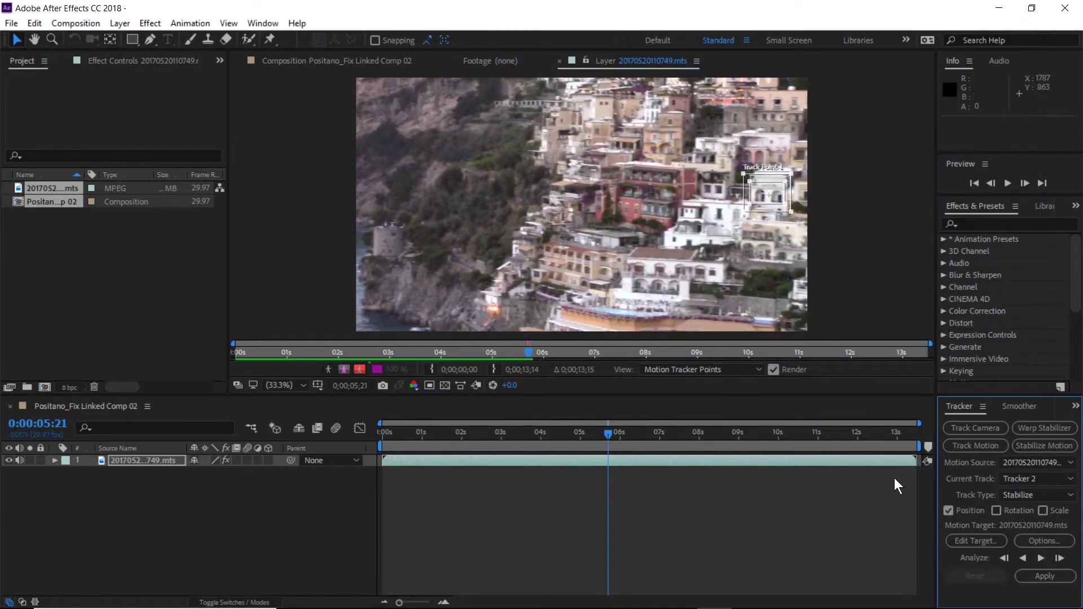
click(1041, 559)
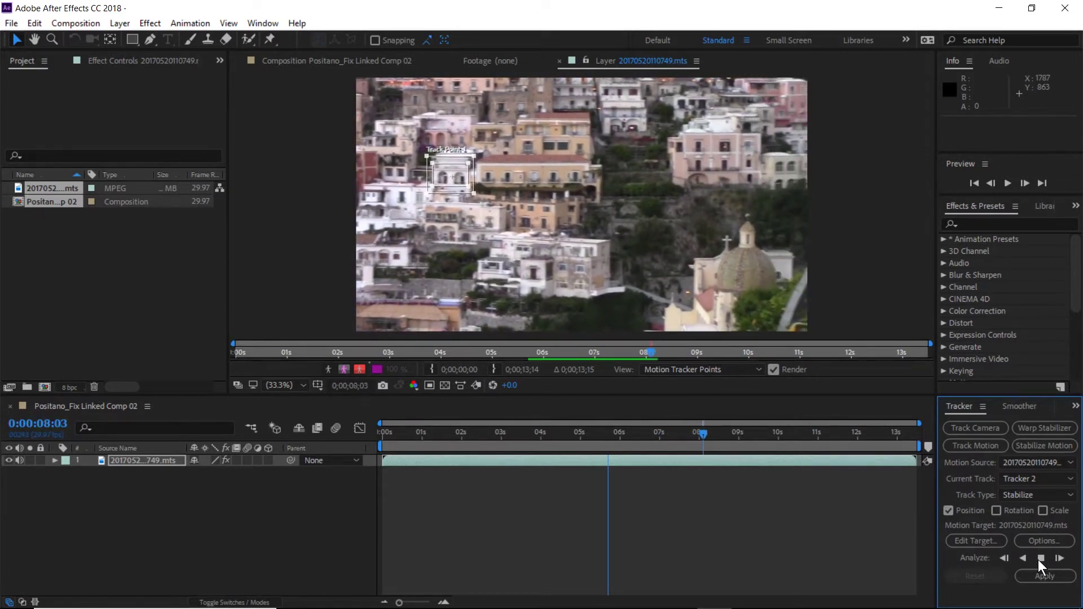
click(1041, 559)
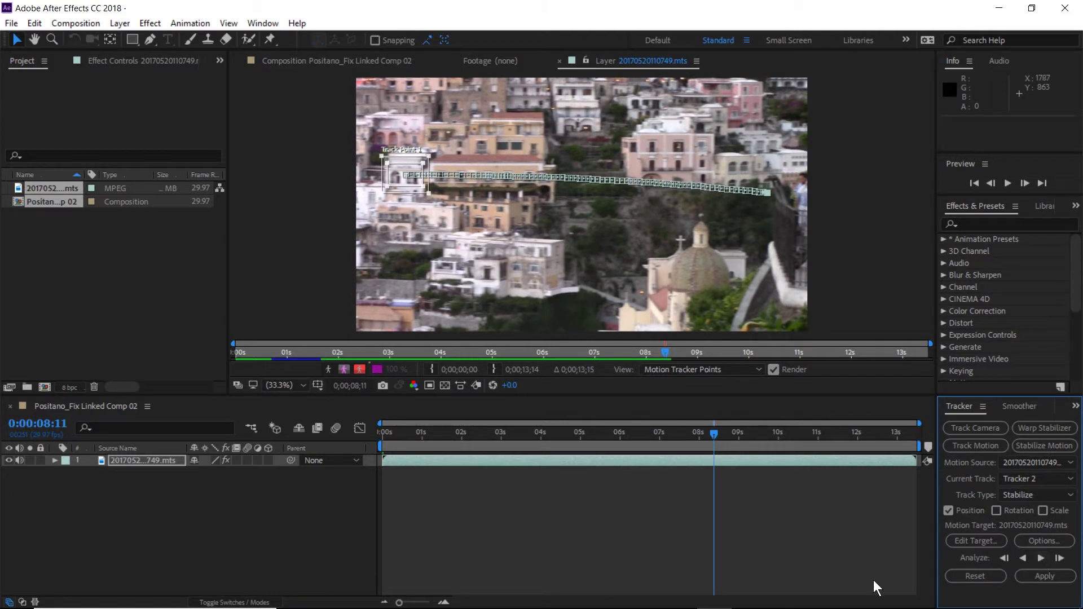
Add Tracker 3 with an enlarged feature region on the church dome, analyzed to 0:00:13:14
click(1038, 449)
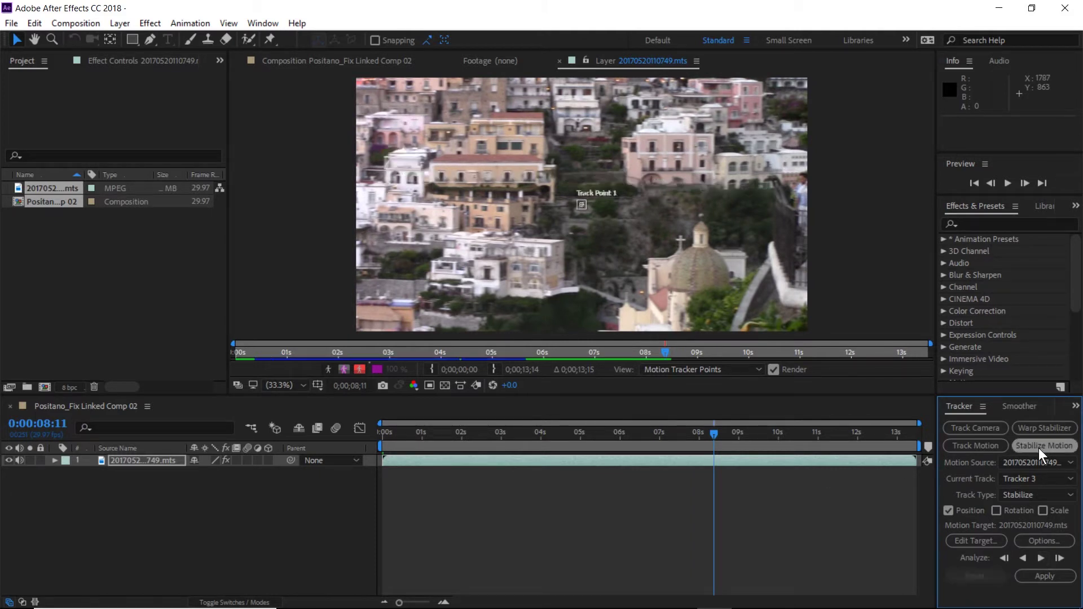
click(583, 206)
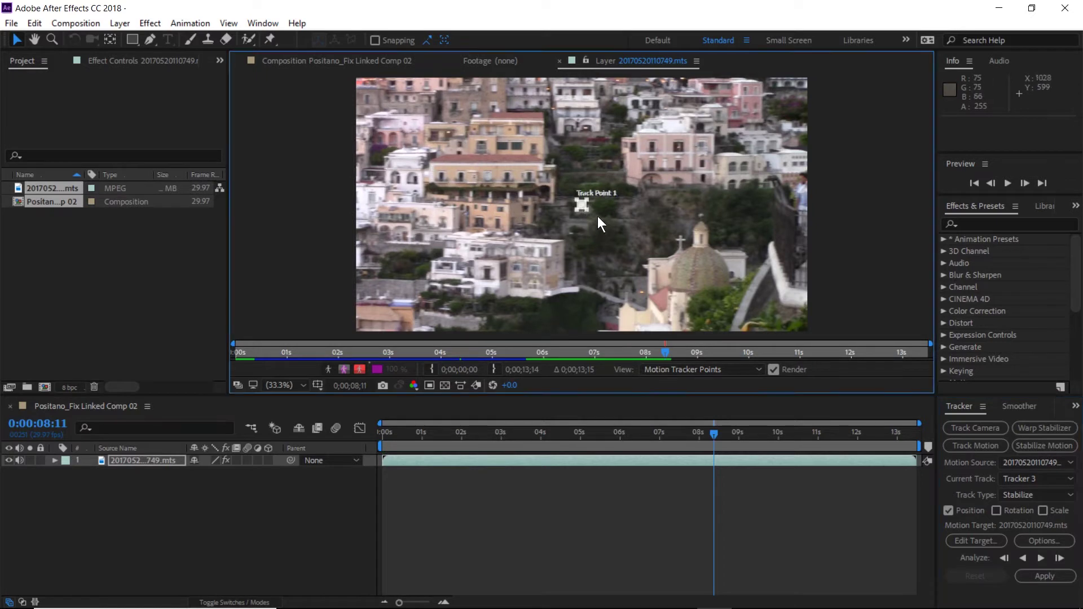
drag(587, 208, 605, 229)
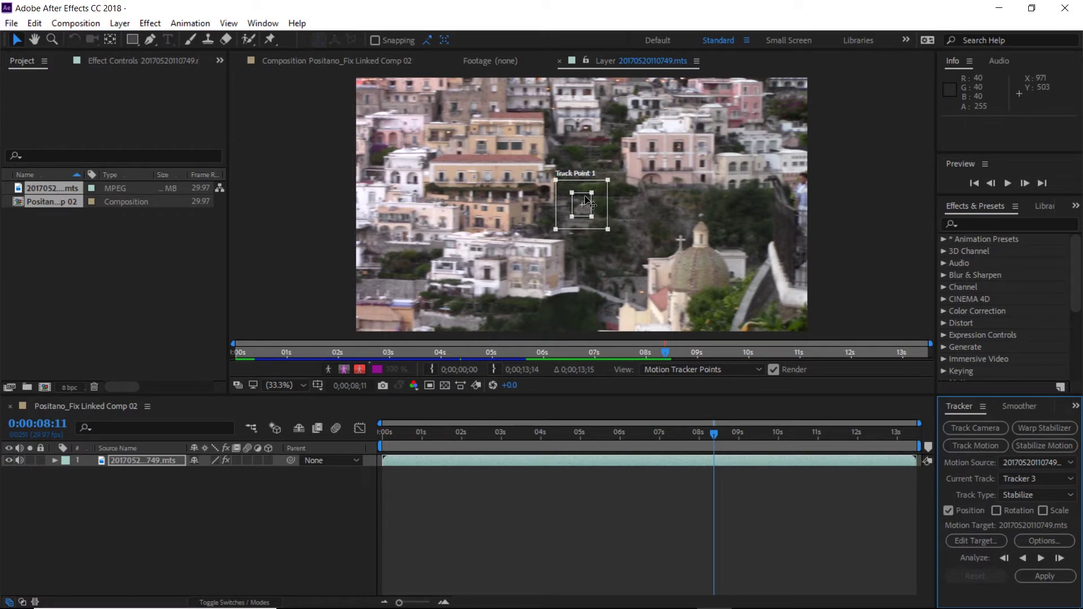
drag(587, 197, 685, 233)
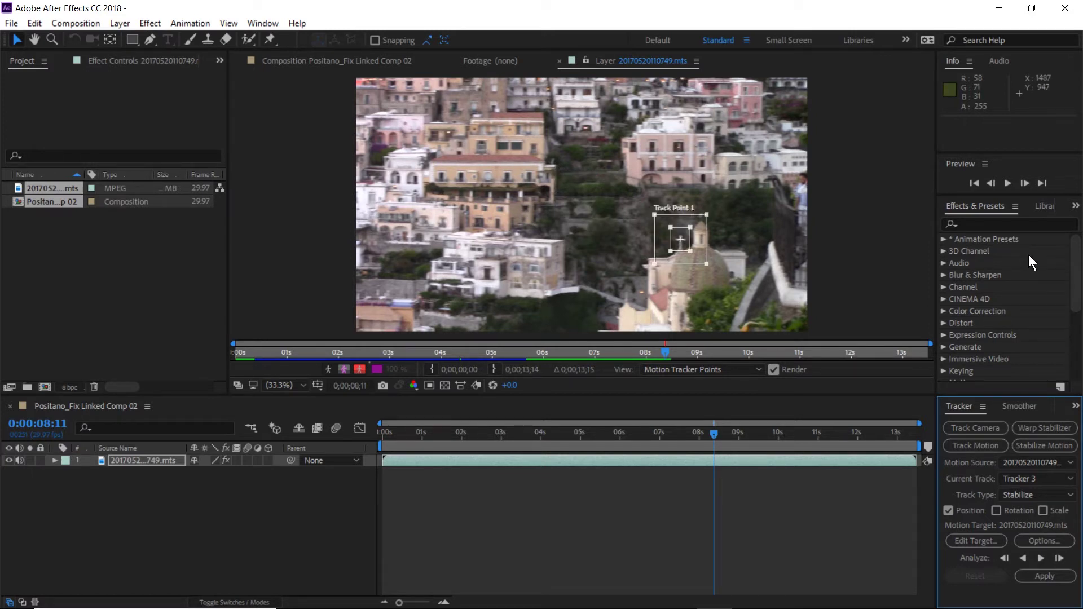
click(1042, 556)
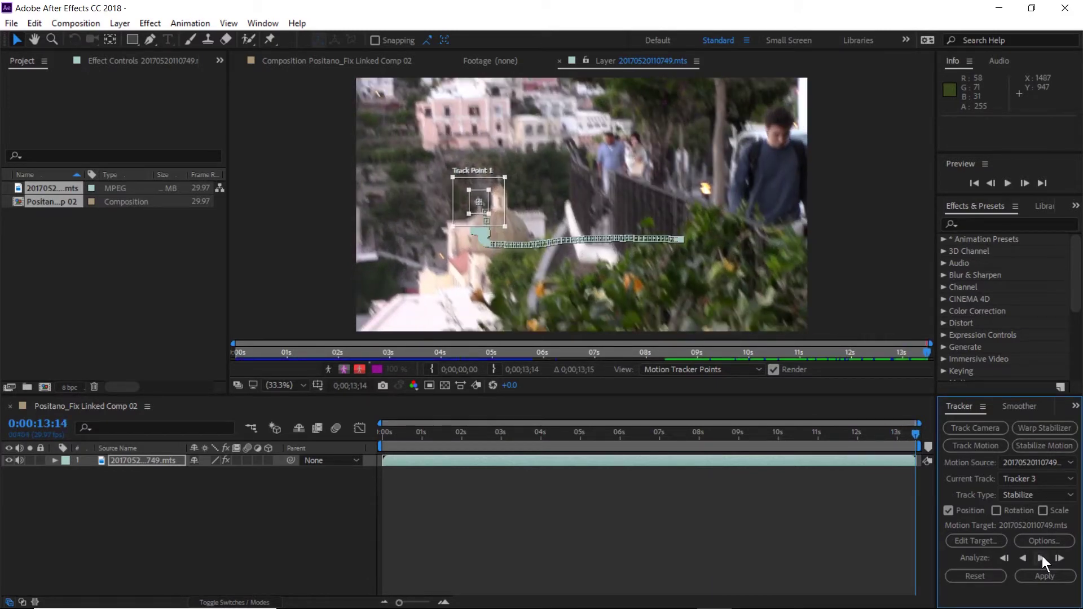
Reveal the layer's three Motion Trackers and Transform properties, and open the Current Track list
click(652, 507)
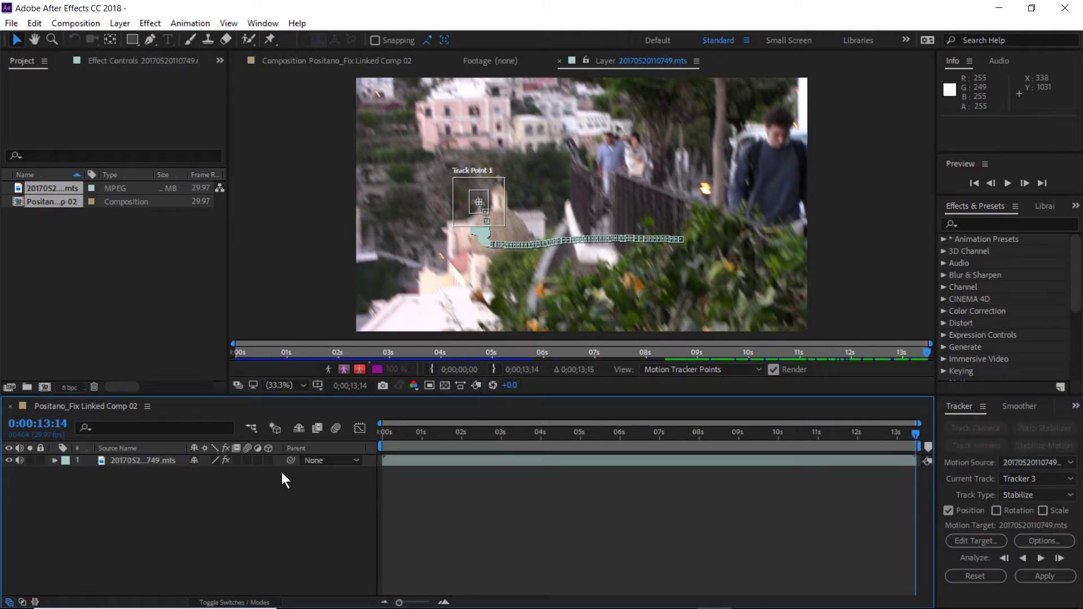
click(53, 460)
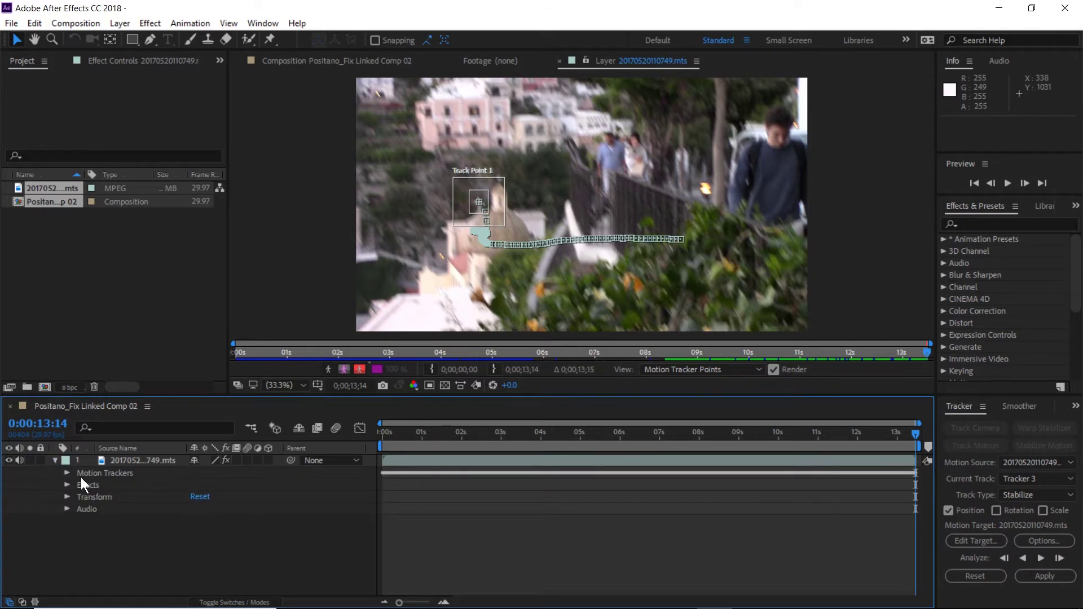
click(66, 473)
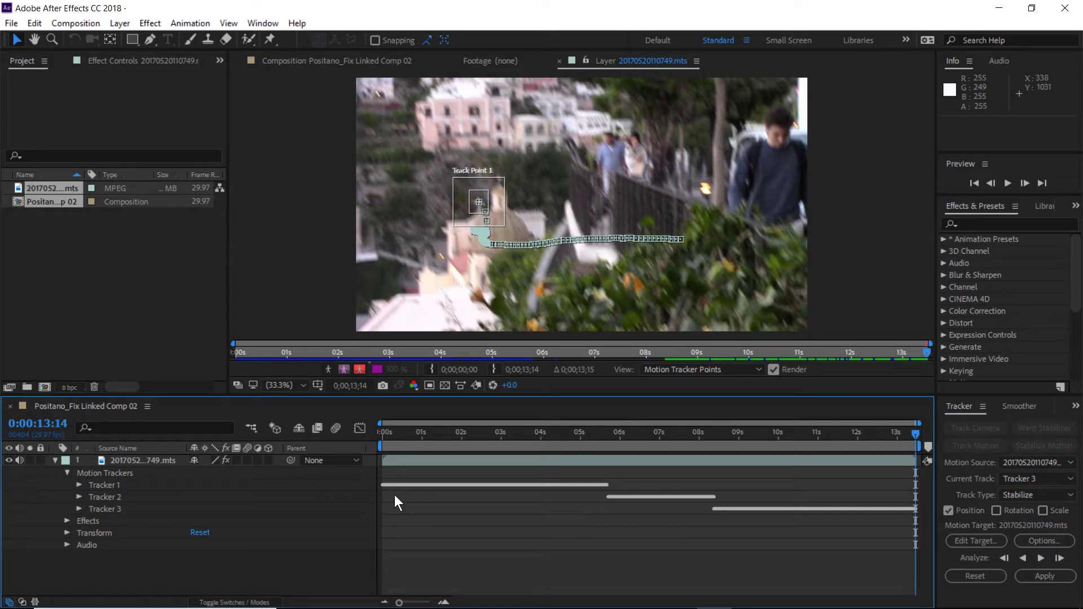
click(67, 532)
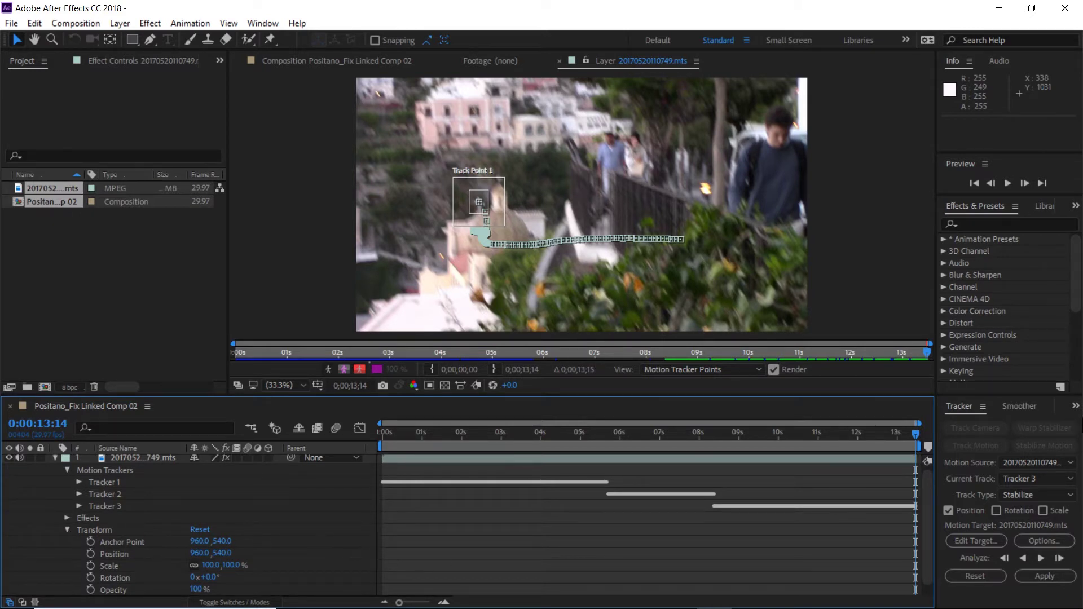
click(1047, 479)
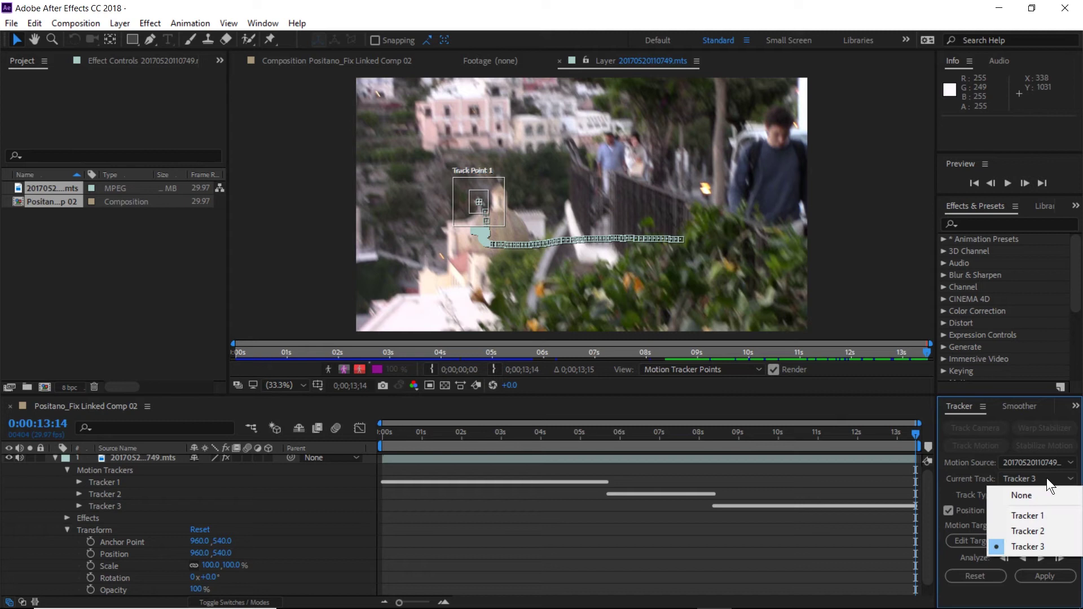
Apply Tracker 1 to the layer's anchor point in X and Y
click(1031, 517)
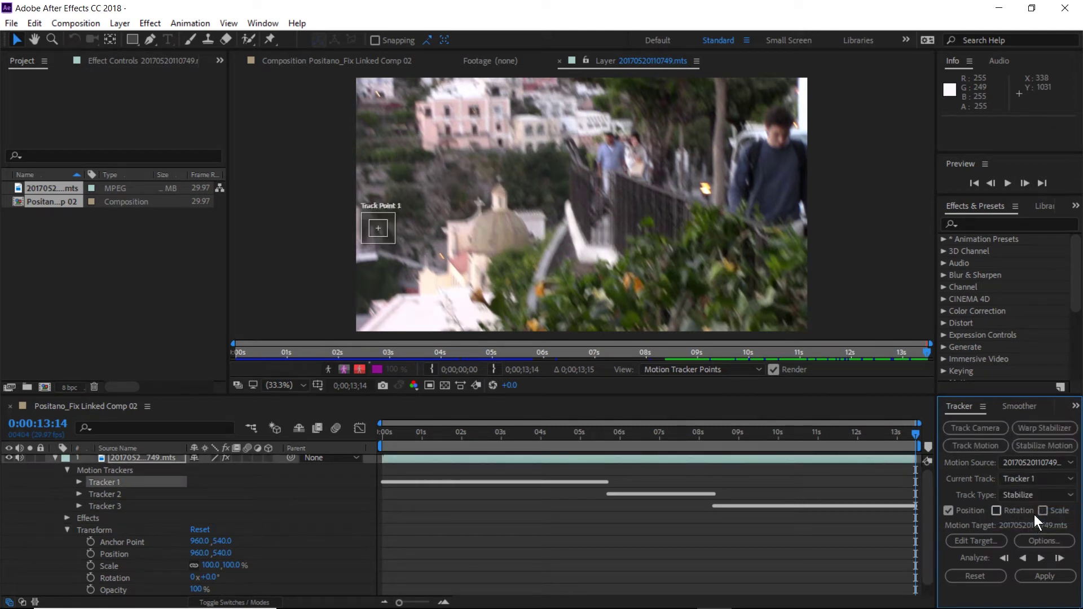
click(1043, 576)
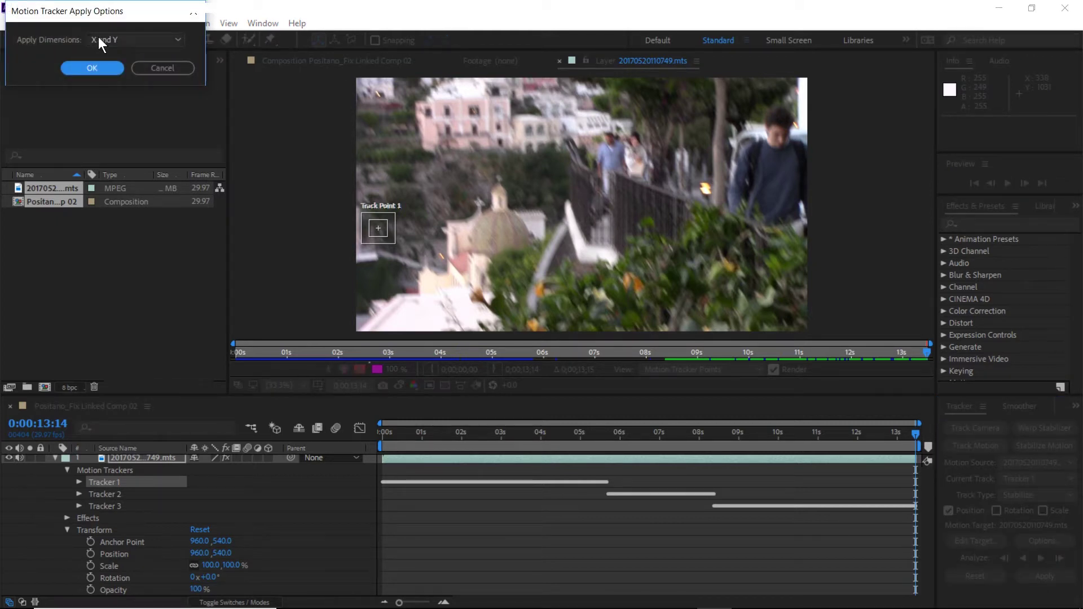
drag(104, 13, 633, 318)
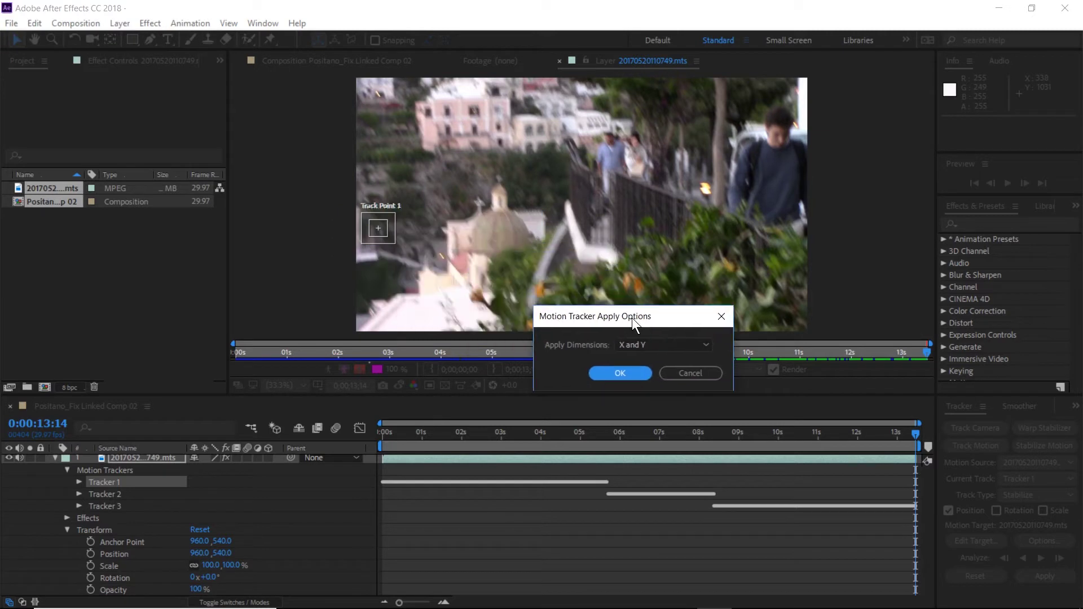
click(621, 373)
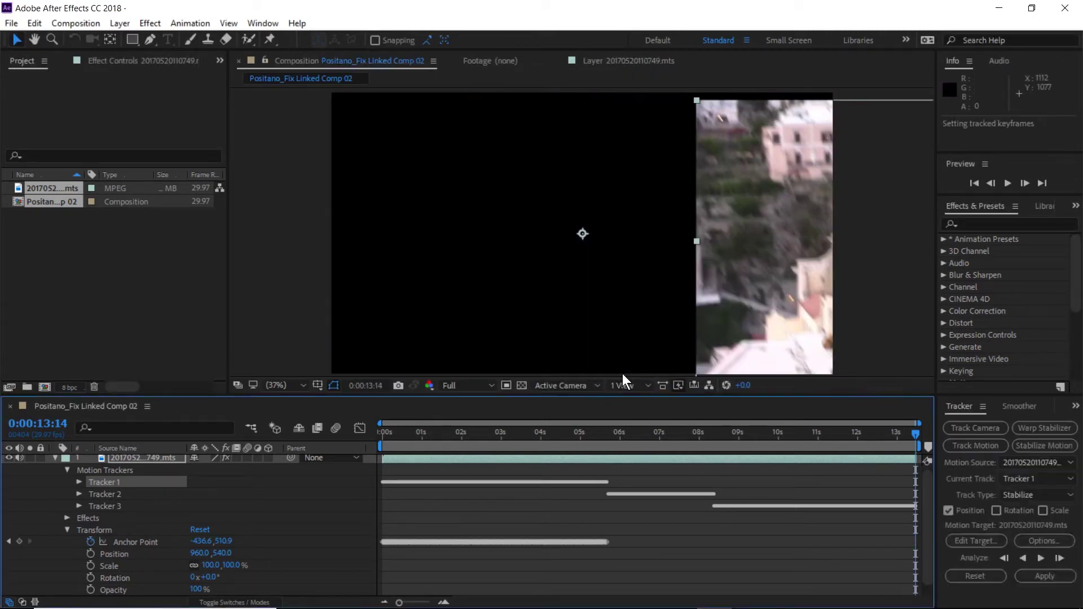
With the footage layer as motion source, apply Tracker 2 in X and Y
click(1035, 463)
click(1033, 499)
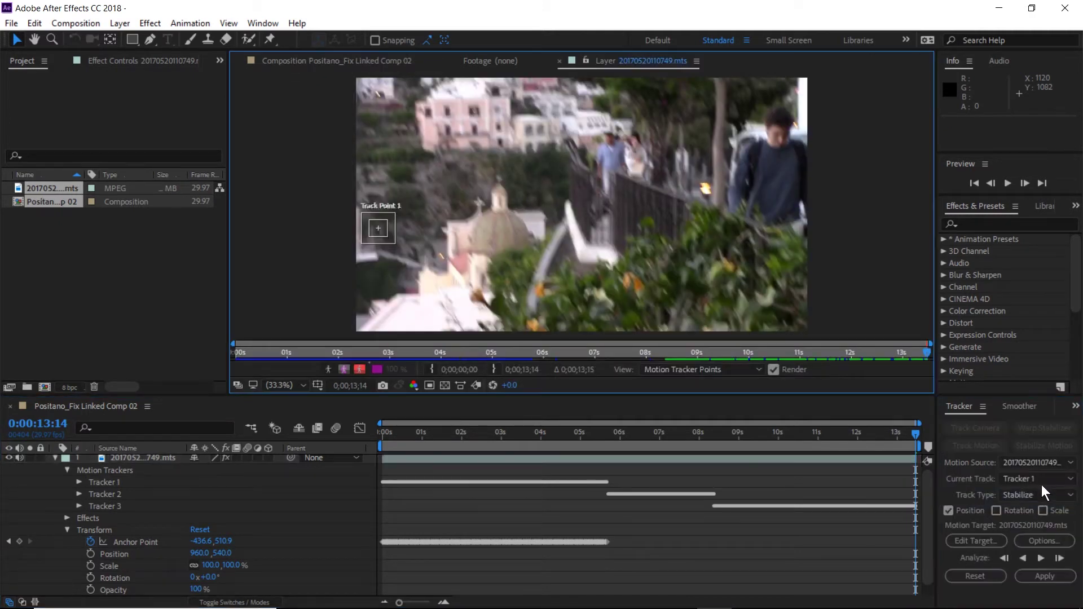
click(1042, 479)
click(1035, 529)
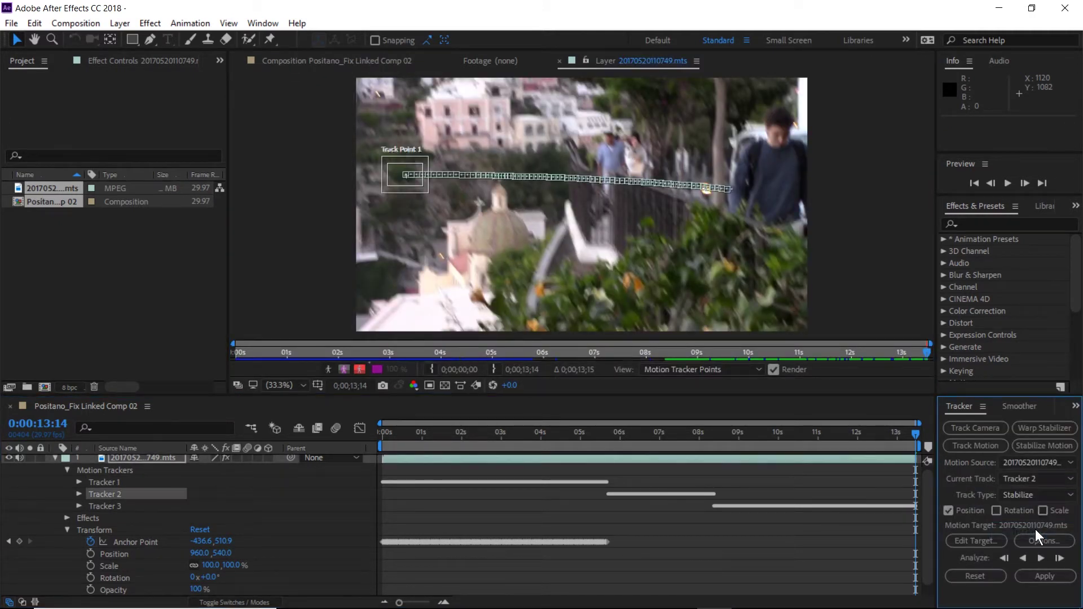
click(1040, 578)
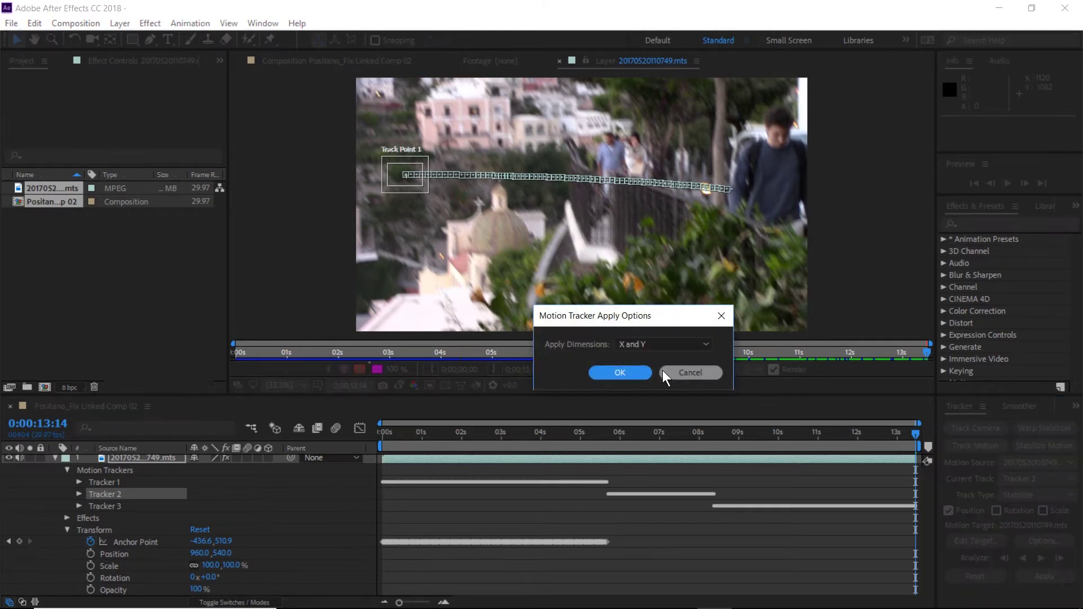
click(632, 374)
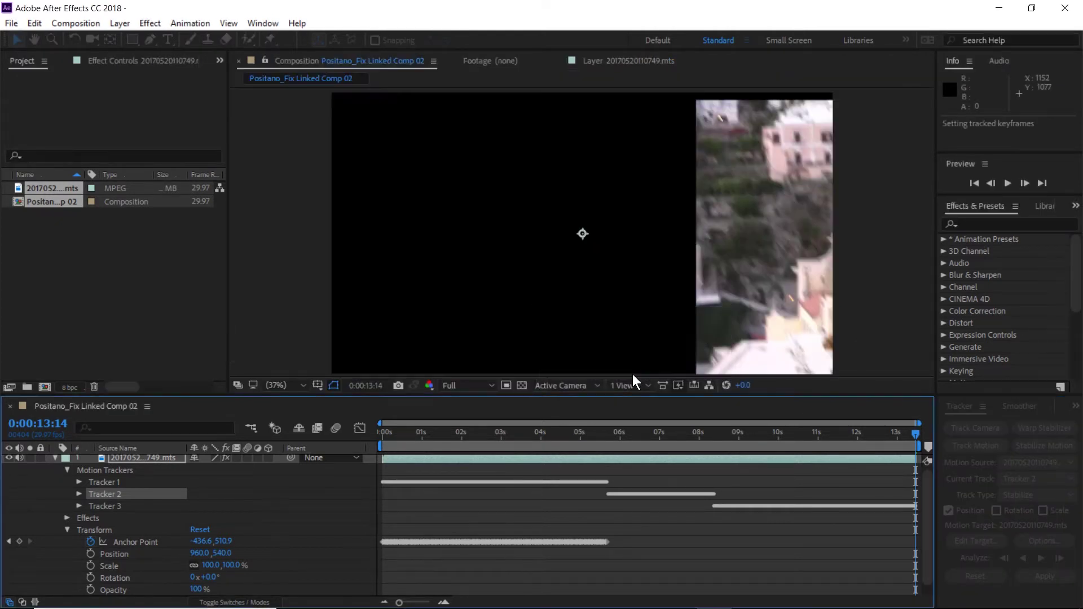
With the footage layer as motion source again, apply Tracker 3 in X and Y
click(1039, 465)
click(1018, 500)
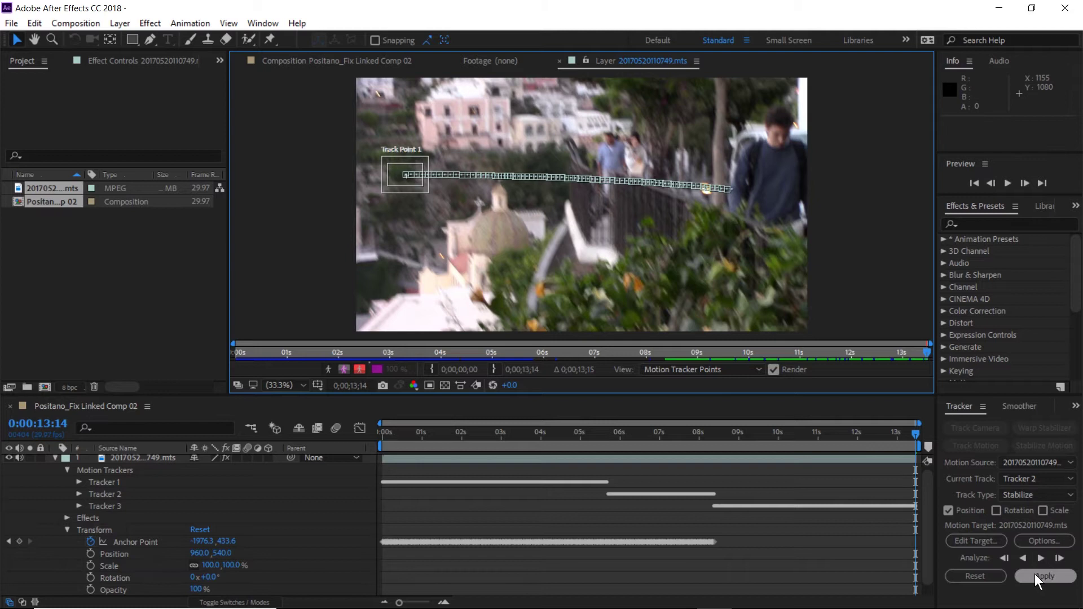
click(1027, 479)
click(1028, 546)
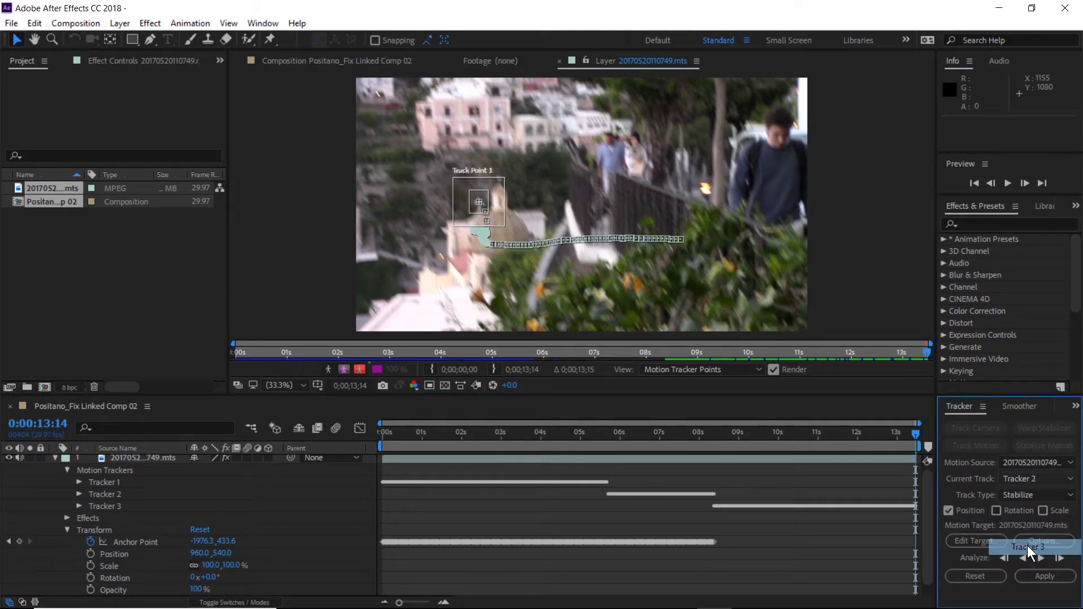
click(1045, 577)
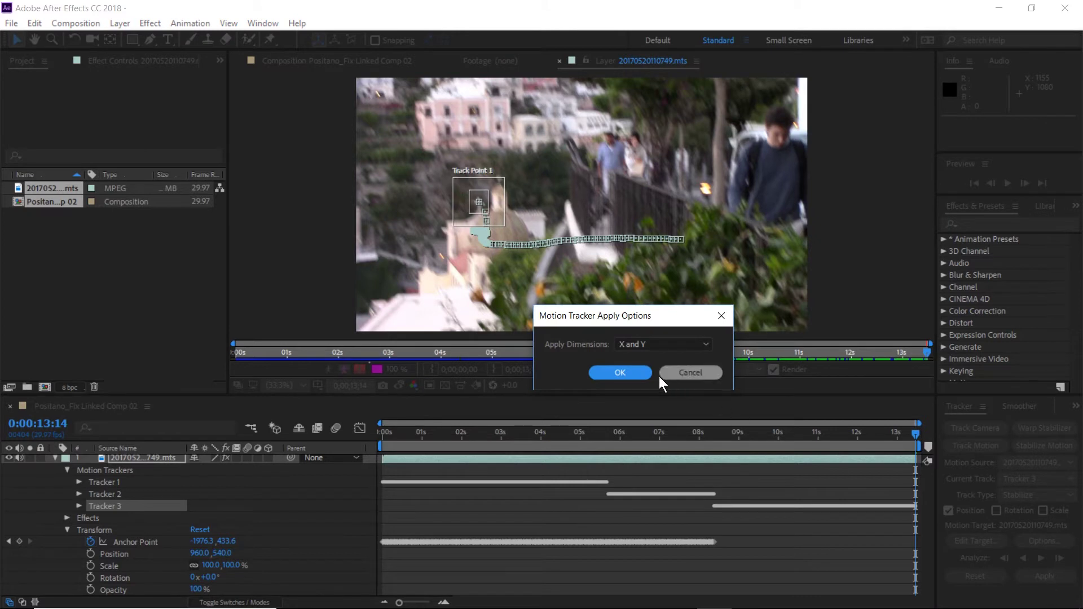
click(621, 372)
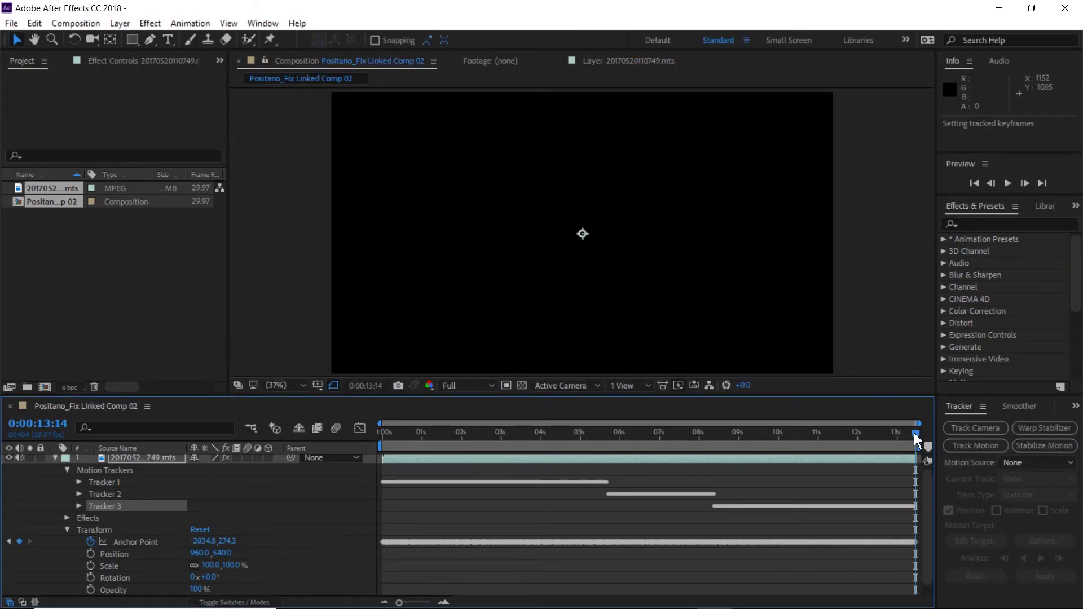
Review the stabilized clip around 9 seconds, then from the start to about 1 second
drag(915, 433, 450, 442)
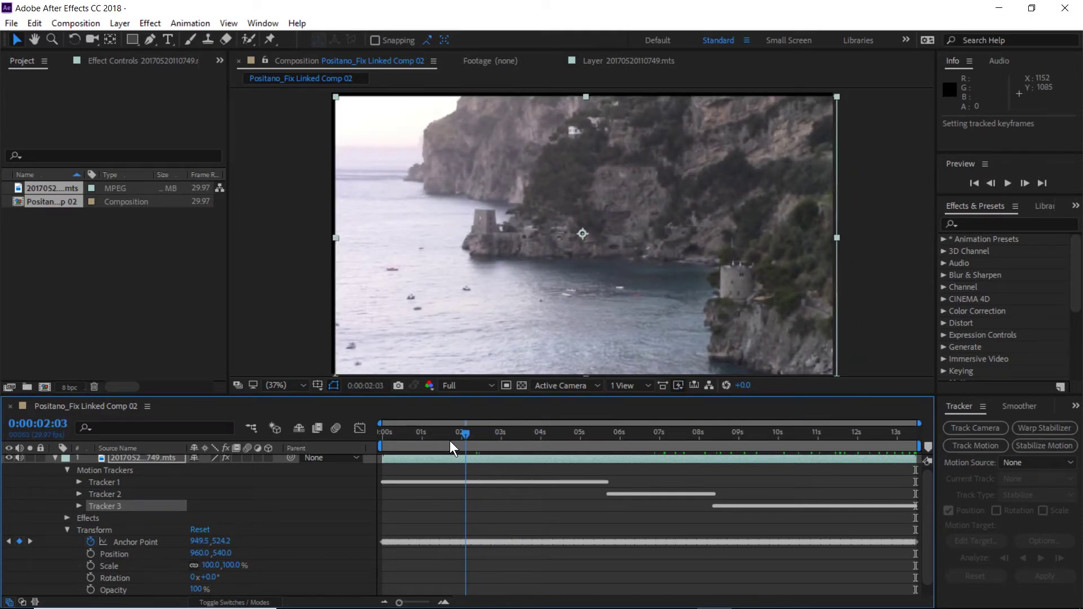
key(Home)
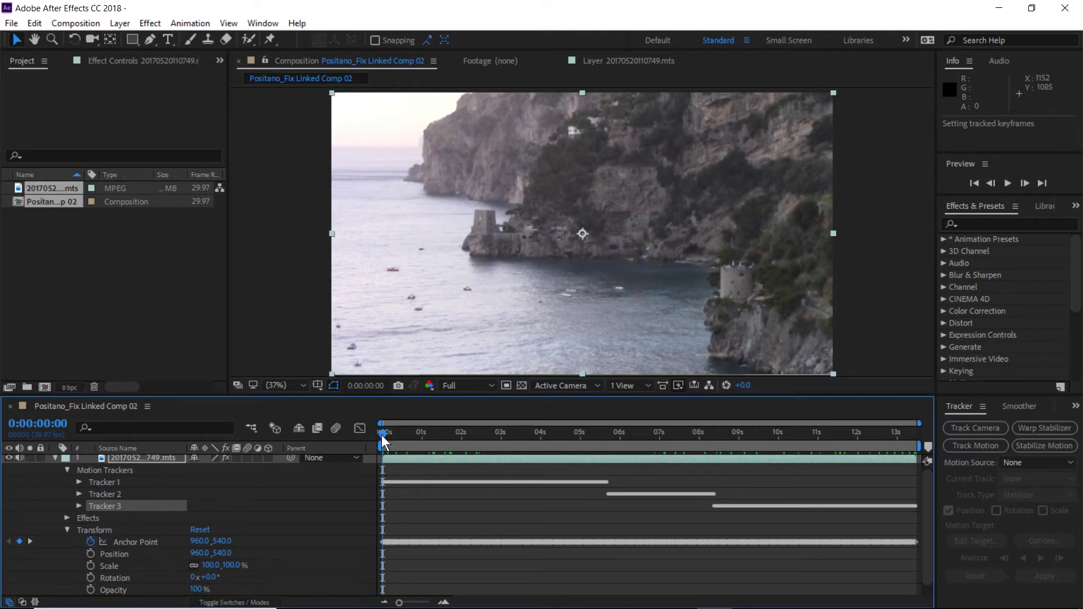
drag(382, 435, 437, 438)
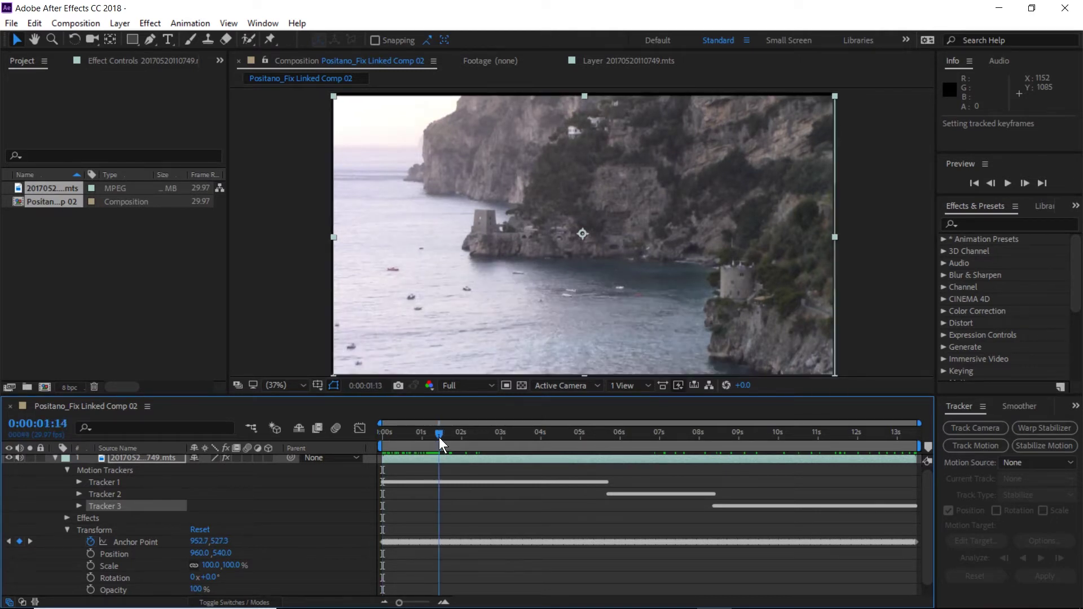
Pre-compose the layer into 20170520110749.mts Comp 1 and keyframe Position at 0s and about 2;25
key(ctrl+shift+c)
key(Return)
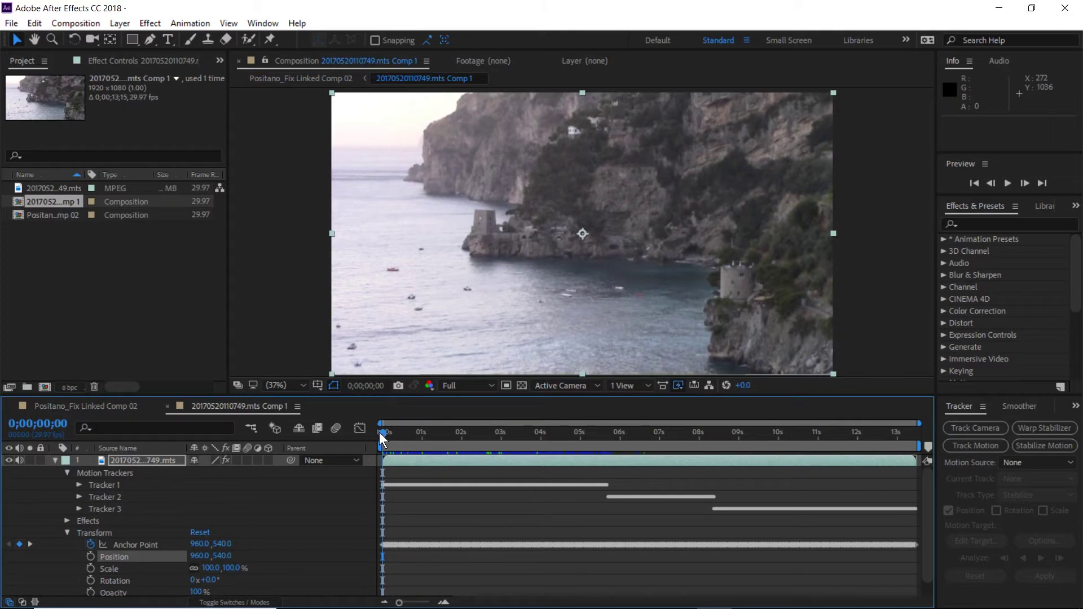
drag(379, 432, 359, 452)
click(89, 554)
drag(381, 432, 460, 437)
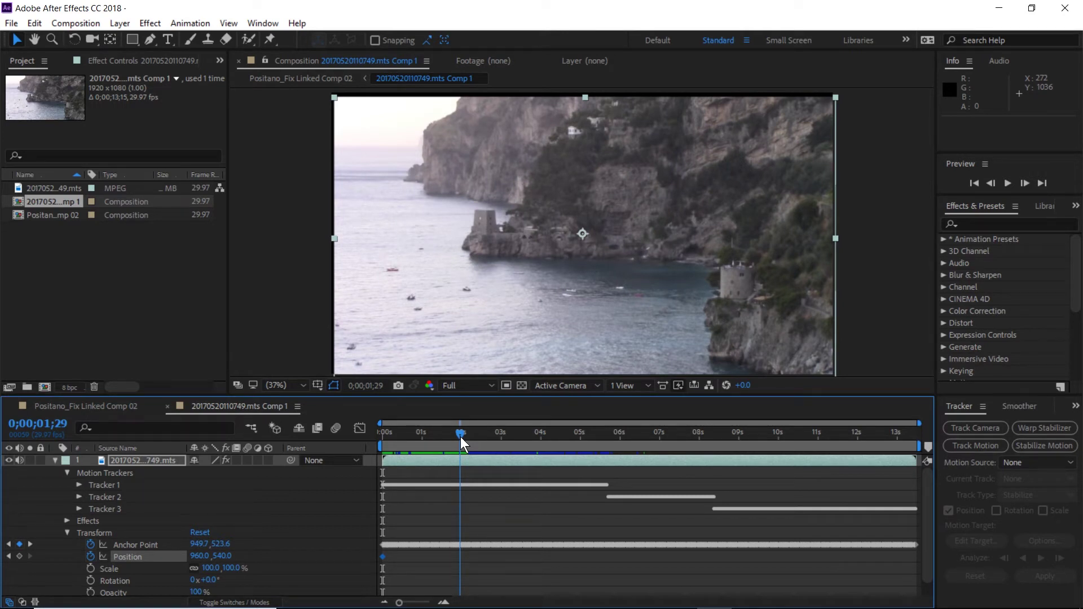
drag(460, 436, 495, 443)
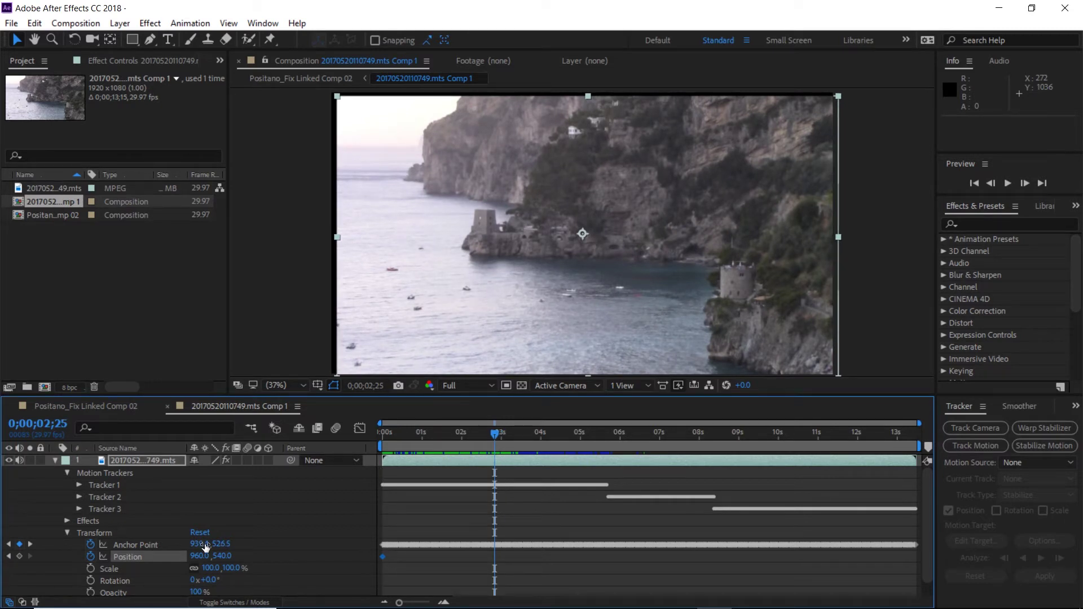
click(510, 436)
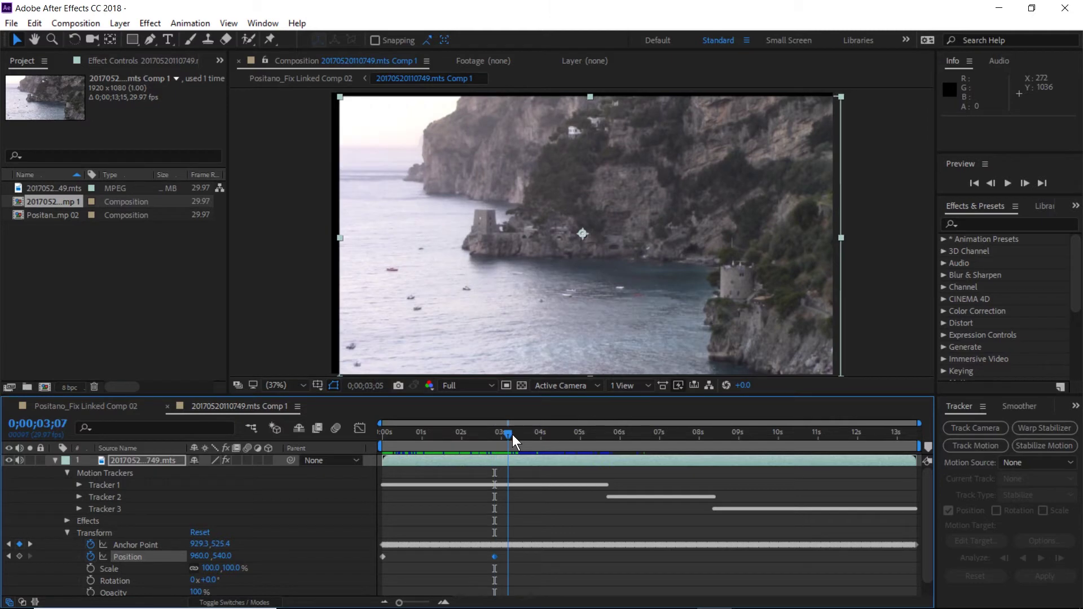
At 0;00;06;18 set Position to -945, 454 to realign the buildings, then check frames up to 10;04
drag(512, 435, 556, 439)
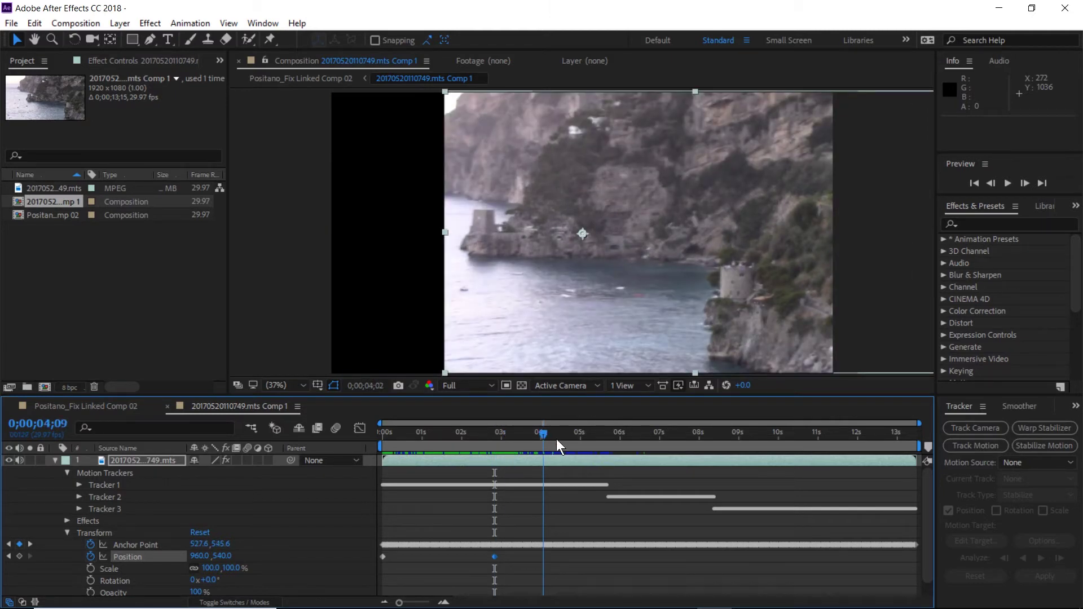
drag(556, 439, 643, 446)
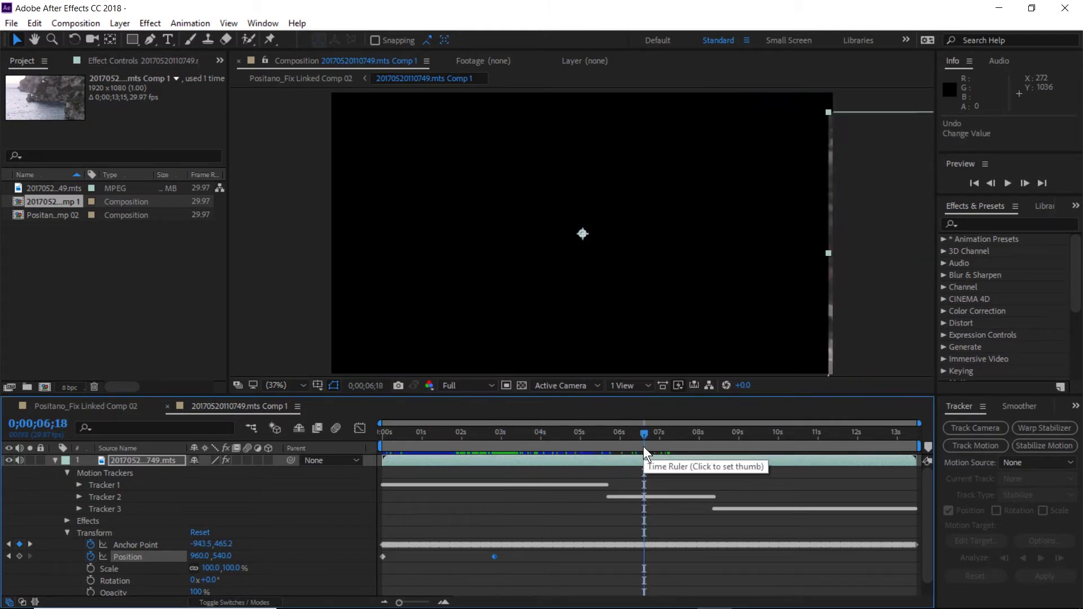
click(201, 556)
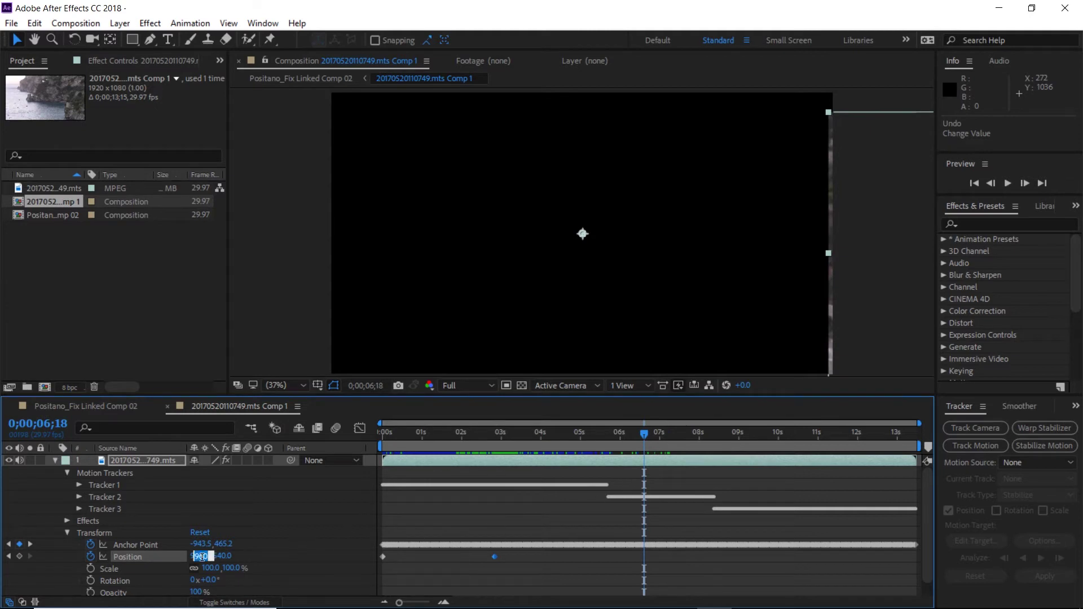
text(-950)
key(Return)
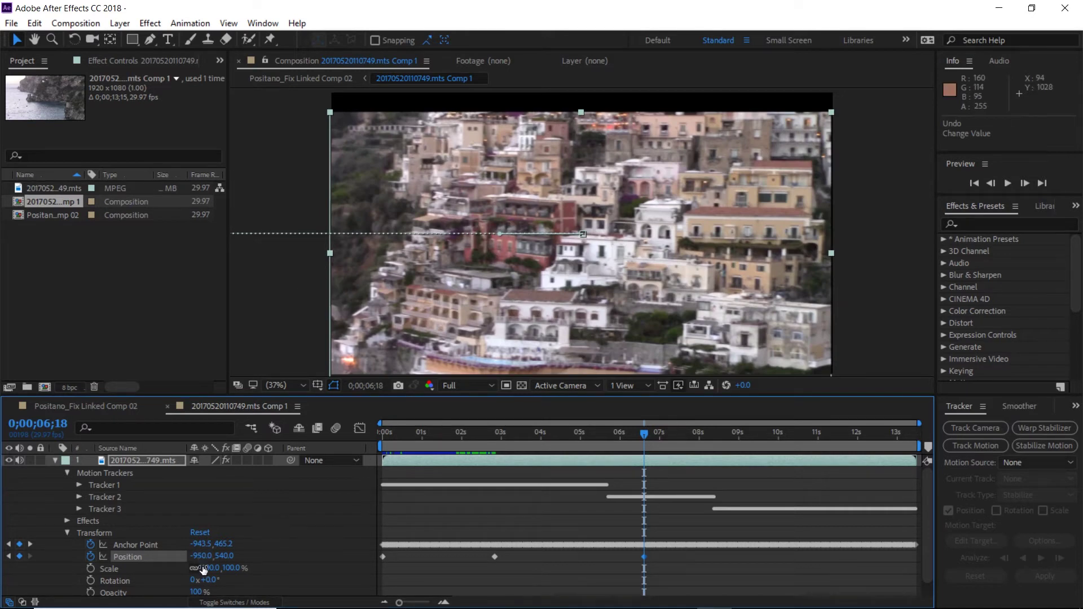
drag(202, 556, 205, 556)
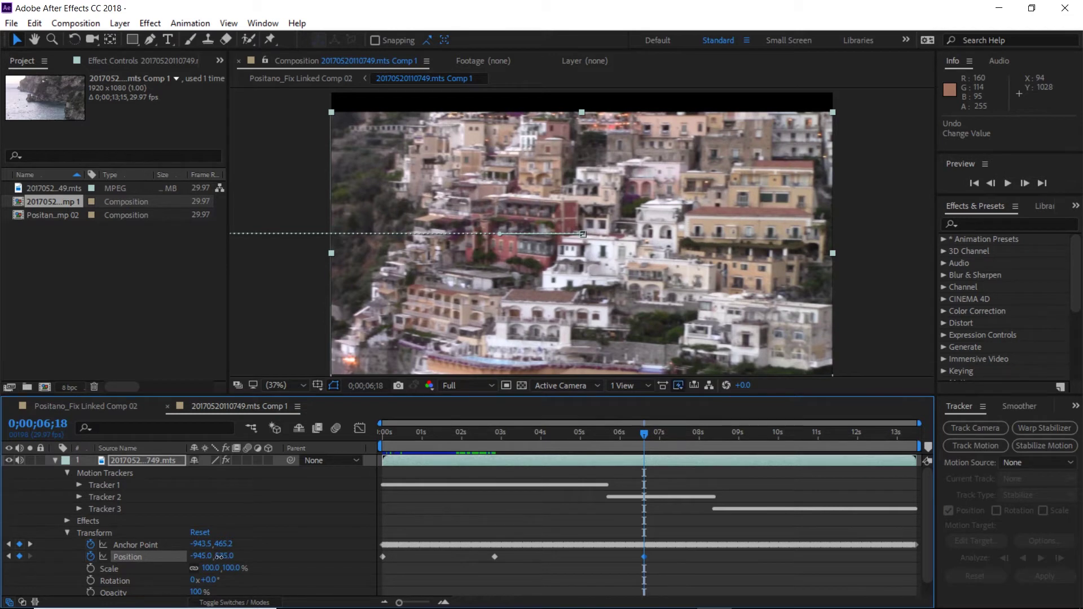
drag(225, 558, 165, 556)
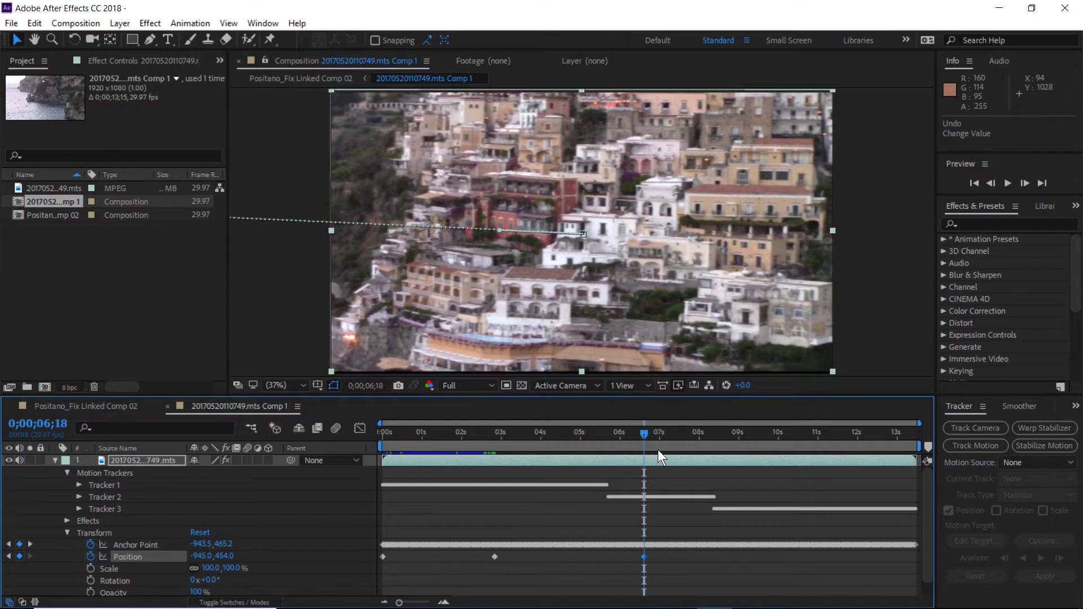
drag(658, 450, 824, 448)
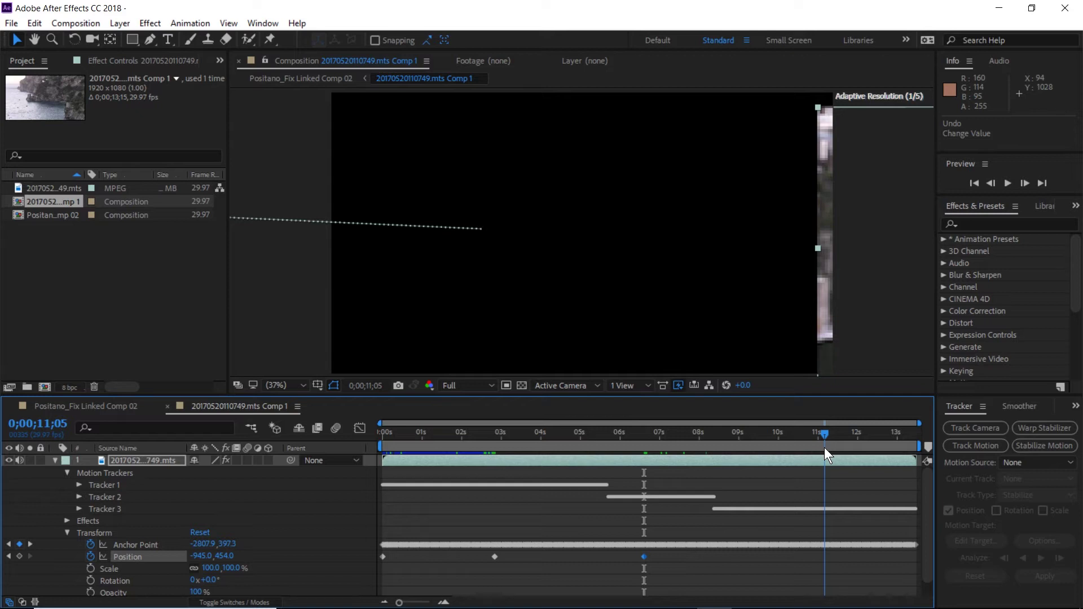
drag(824, 448, 784, 448)
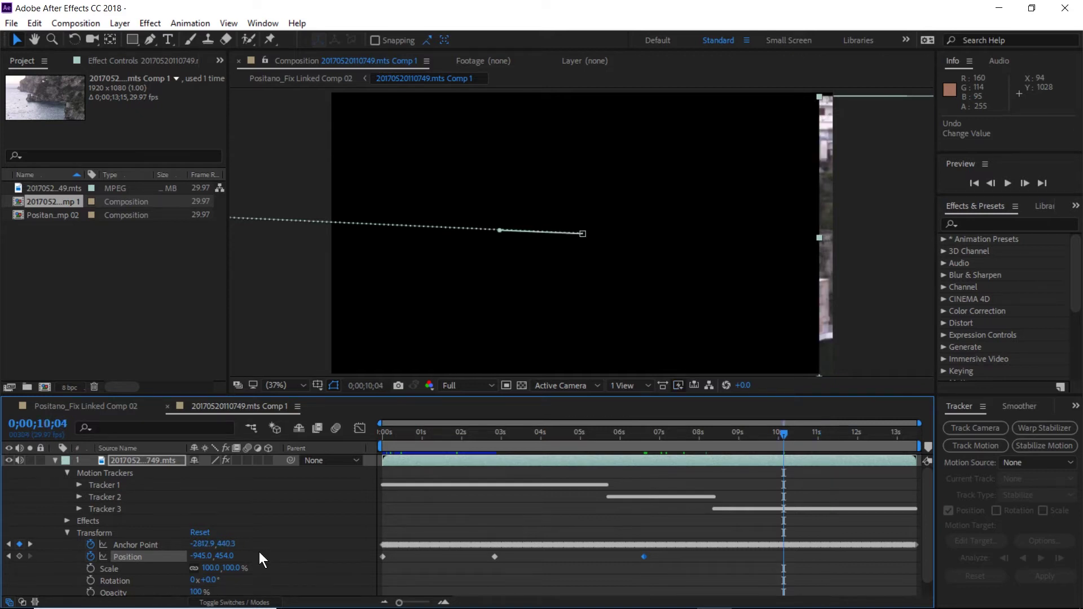
Keyframe Position X at 10;04 to about -2815 so the street fills the frame, then go back to the start
click(202, 556)
text(-2850)
key(Return)
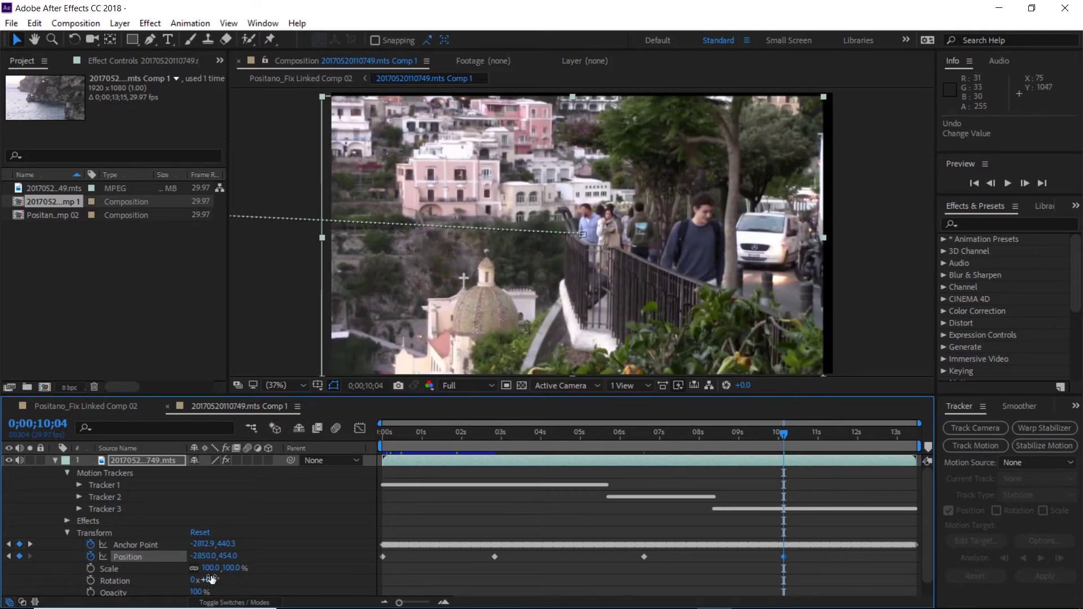
drag(201, 557, 227, 558)
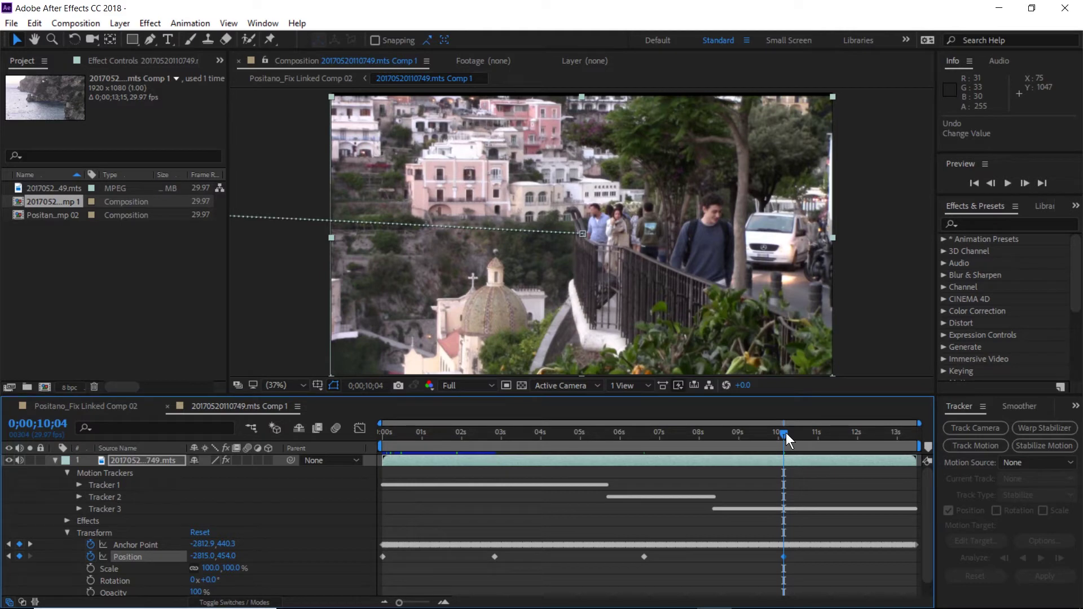
key(Home)
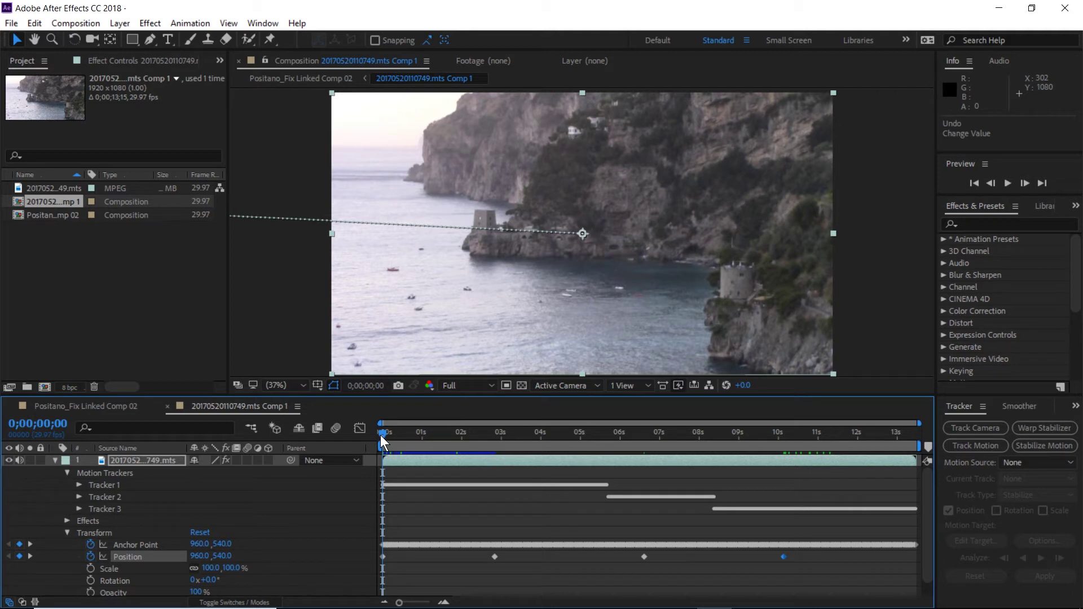
Add a Position keyframe near 03;21 at about 786.8,517.0, then review through about 6;14
drag(380, 435, 541, 447)
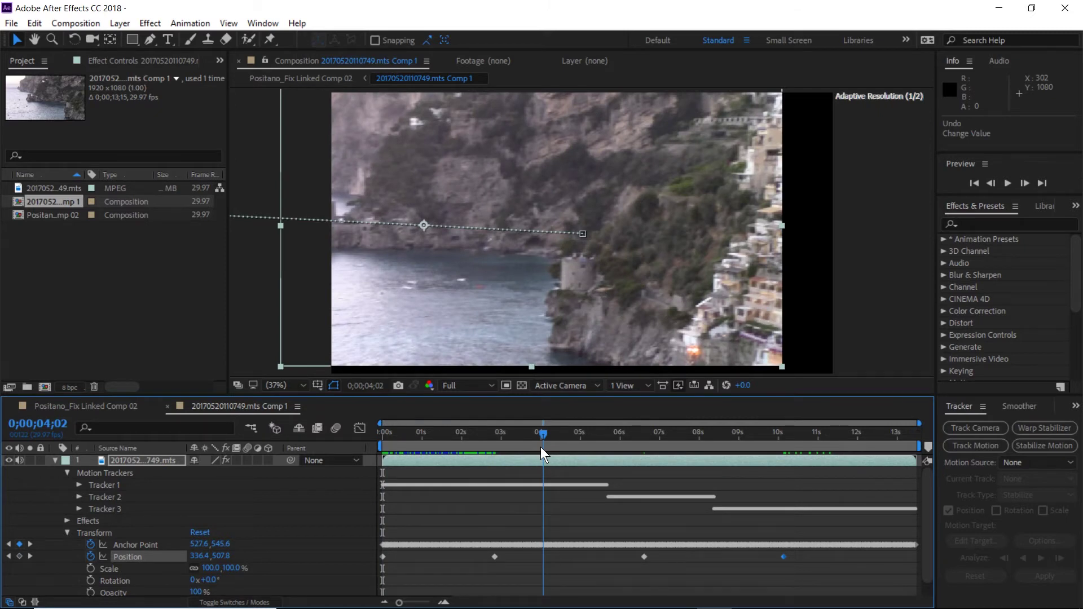
drag(541, 447, 527, 452)
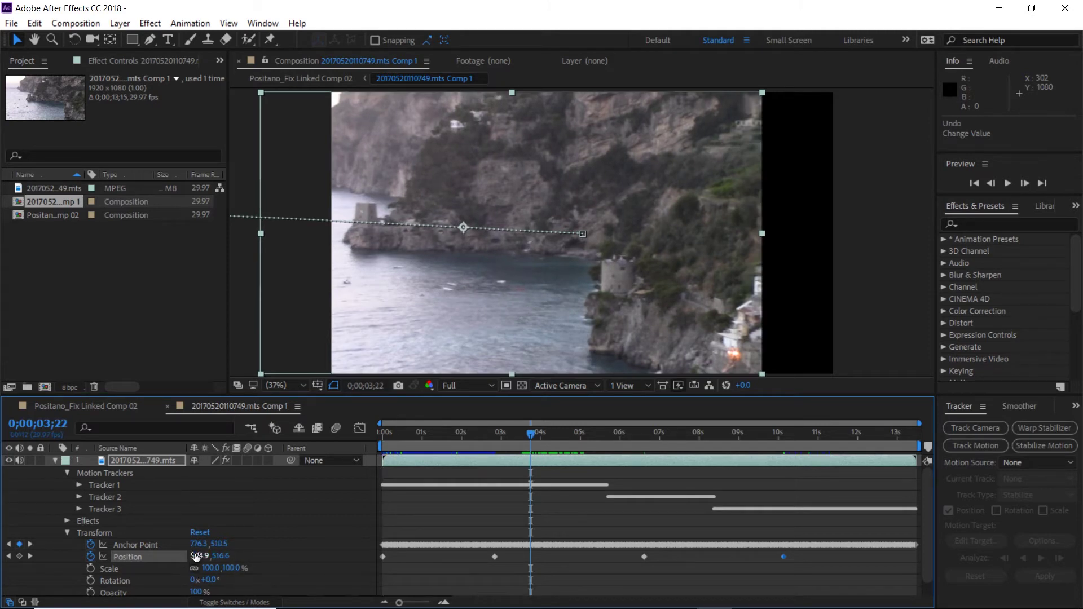
drag(196, 556, 398, 553)
key(Page_Up)
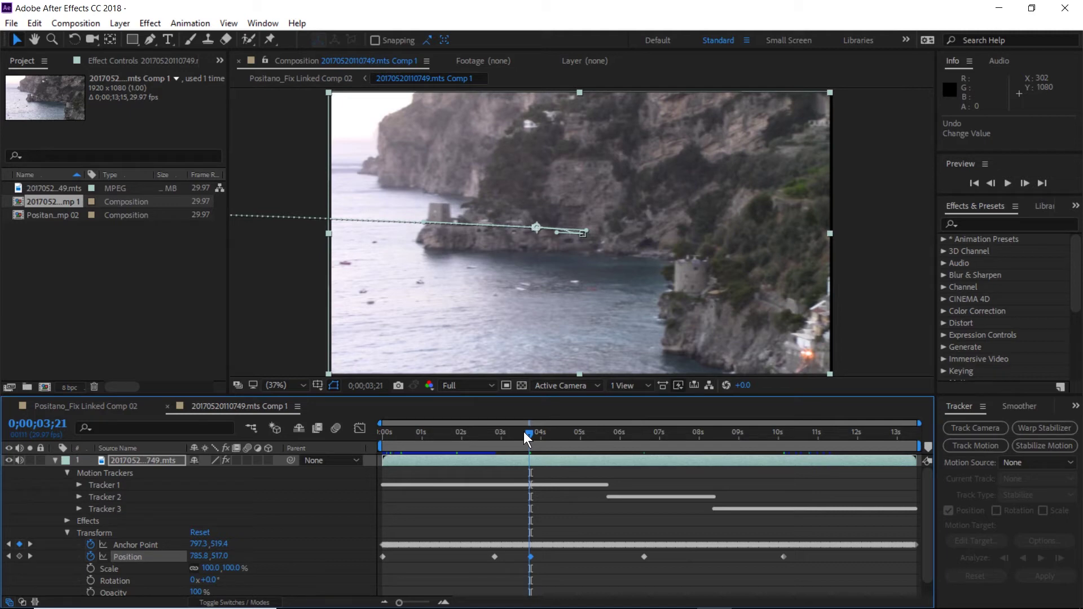
mouse_move(524, 432)
mouse_down()
mouse_move(617, 438)
mouse_move(526, 442)
mouse_up()
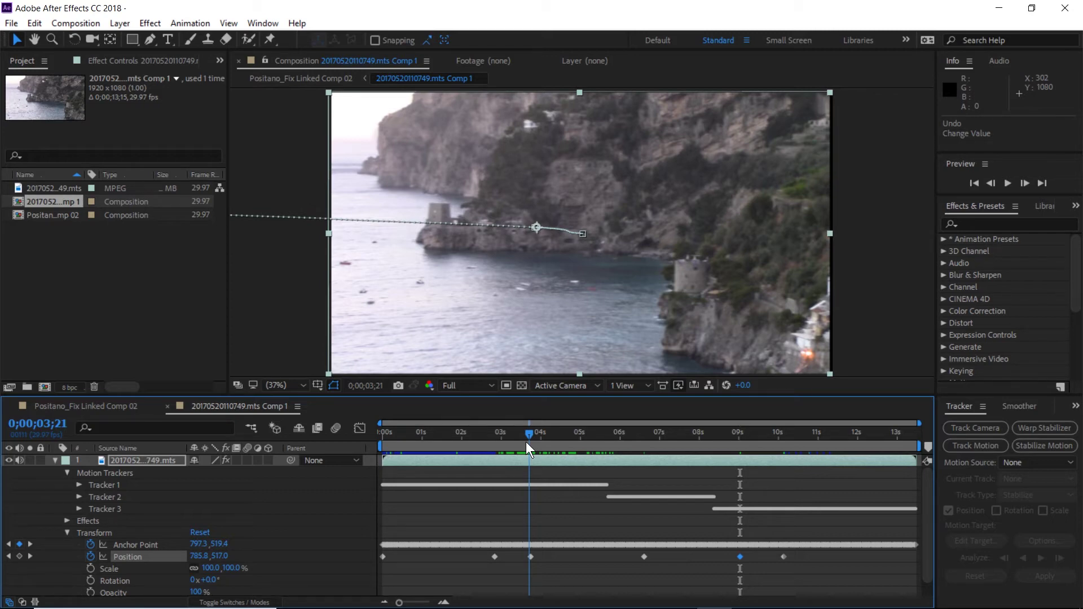
drag(526, 443, 636, 446)
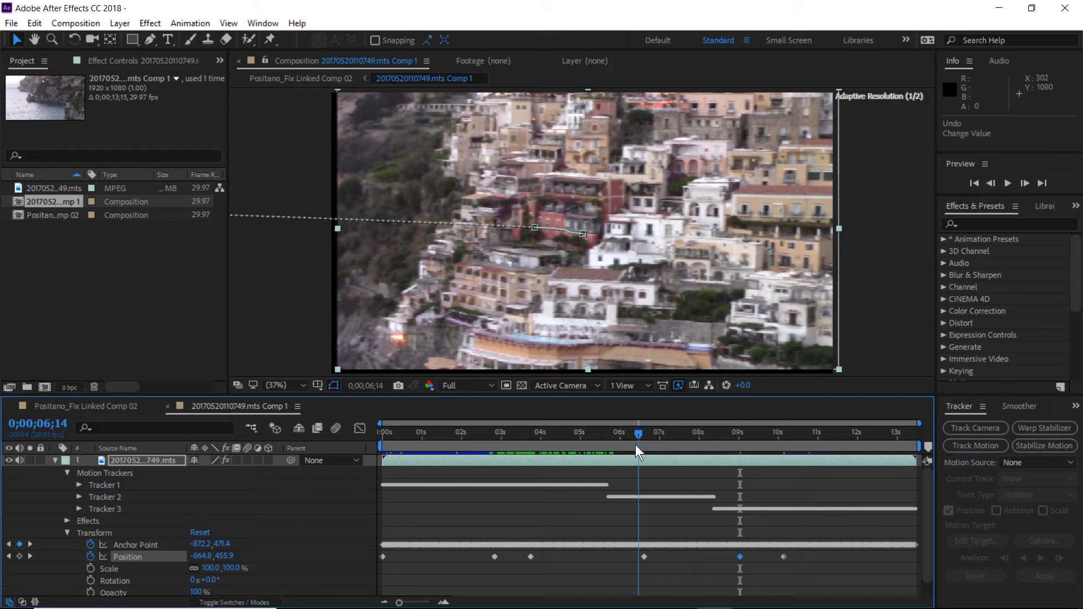
Pre-compose the clip layer into a new nested Comp 2
right_click(152, 461)
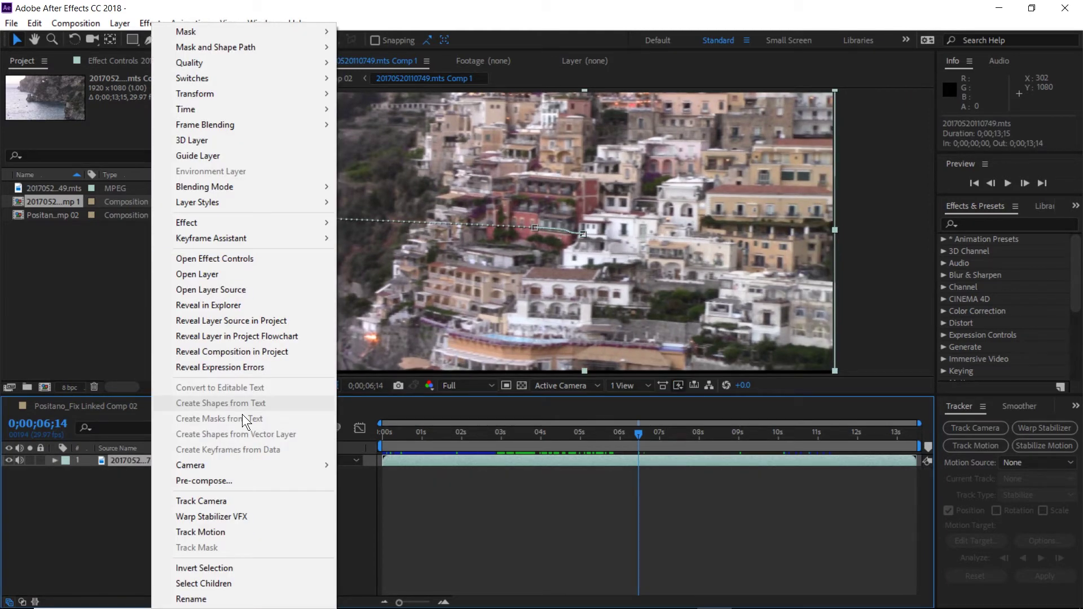
click(204, 481)
click(178, 219)
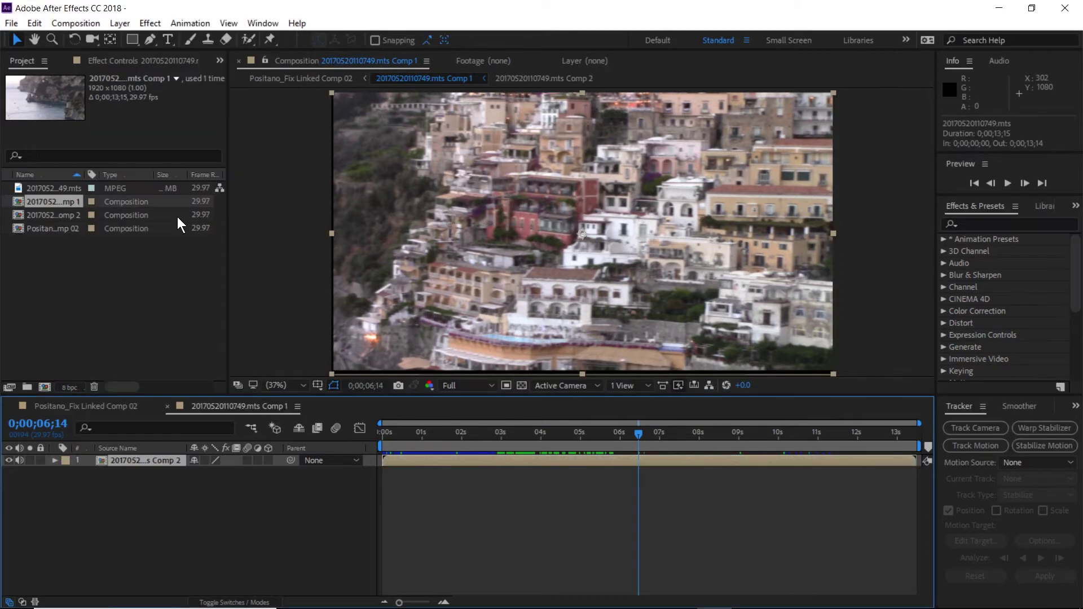
click(451, 514)
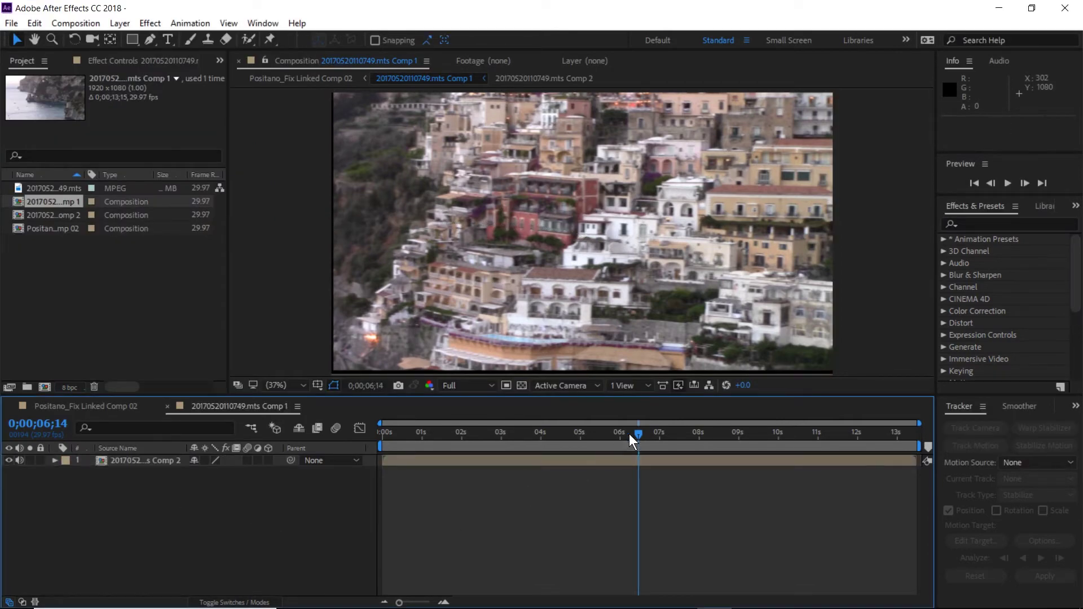
drag(641, 433, 569, 432)
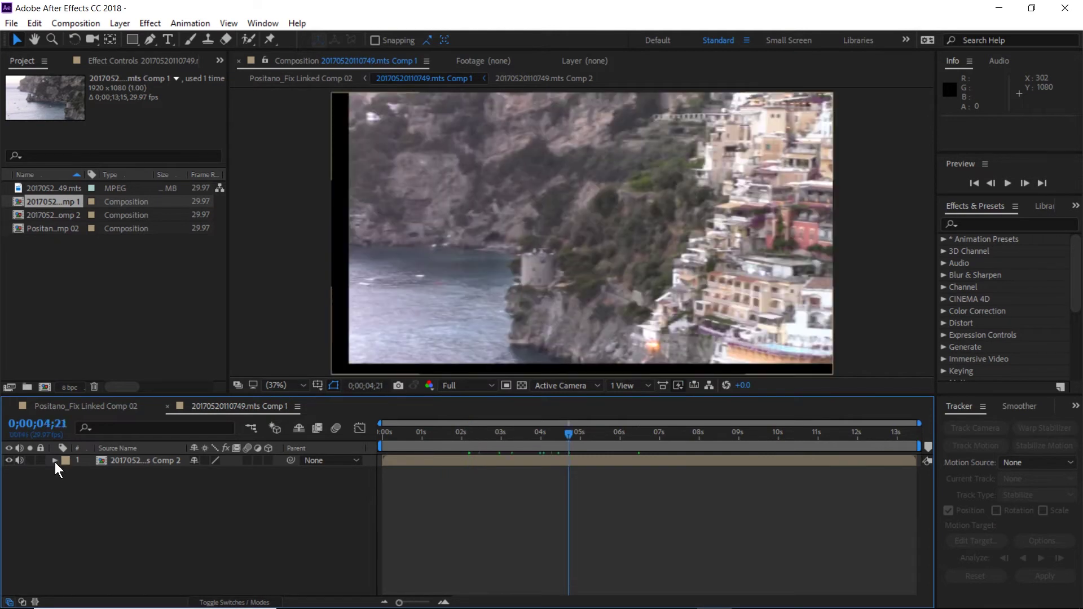
Set the nested layer's Scale to 110% to hide the black edges
click(55, 461)
click(67, 473)
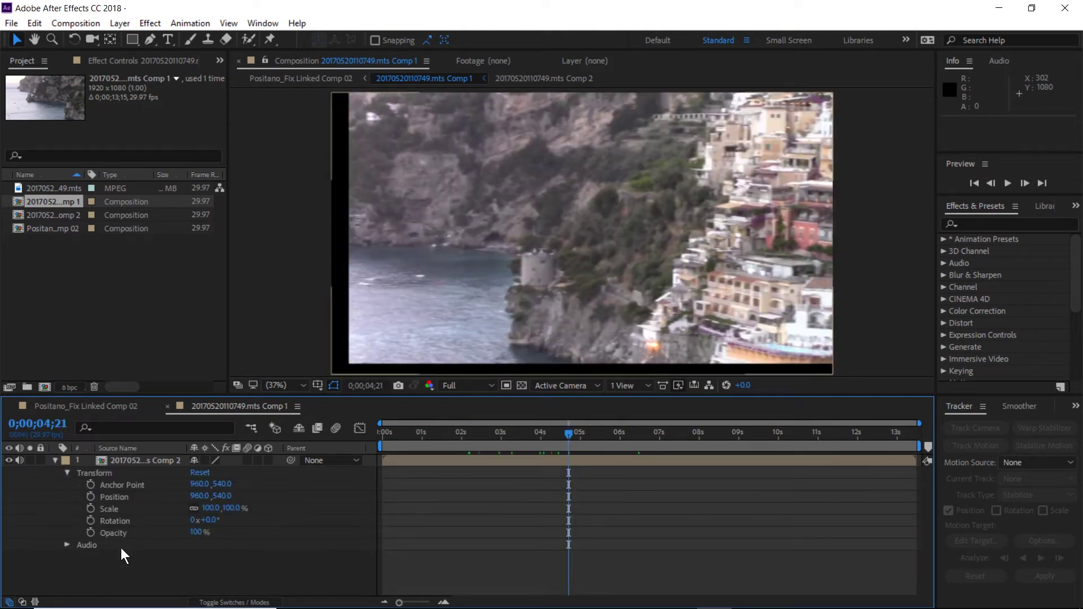
key(ctrl+z)
click(209, 509)
text(100)
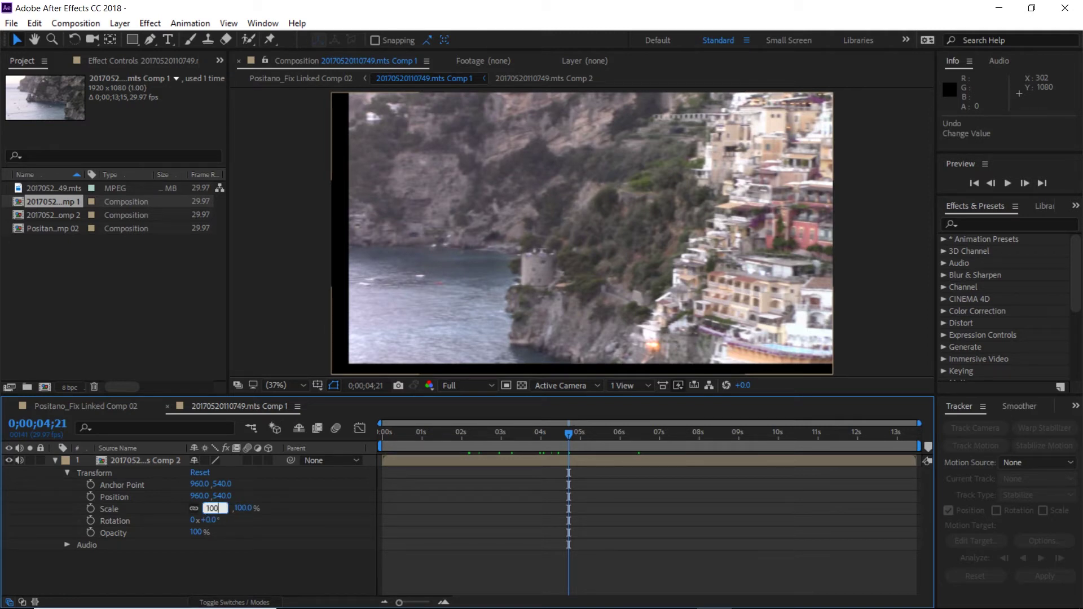
key(Return)
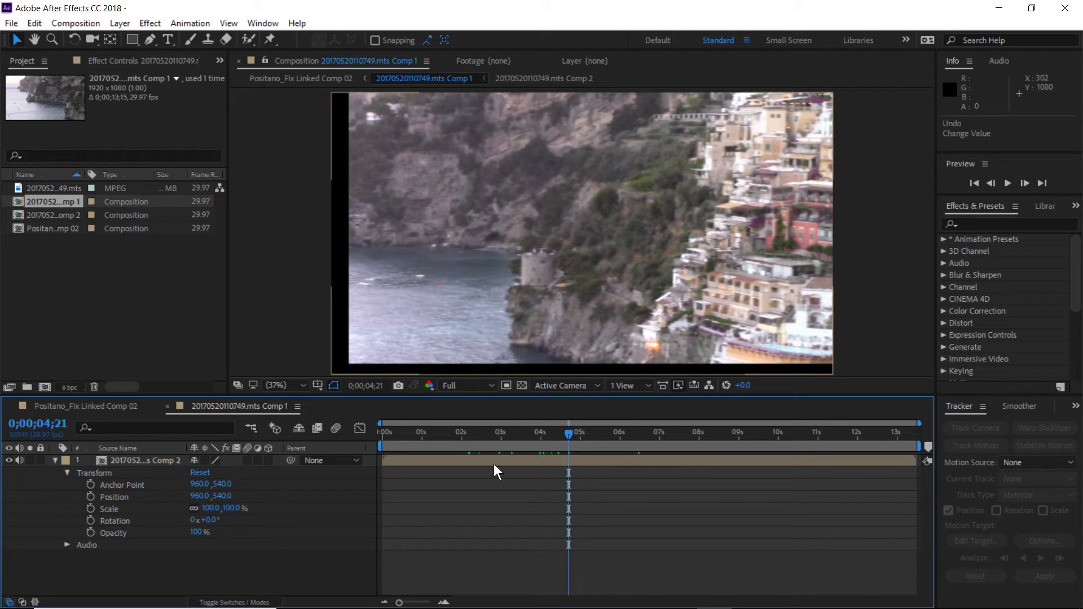
click(209, 508)
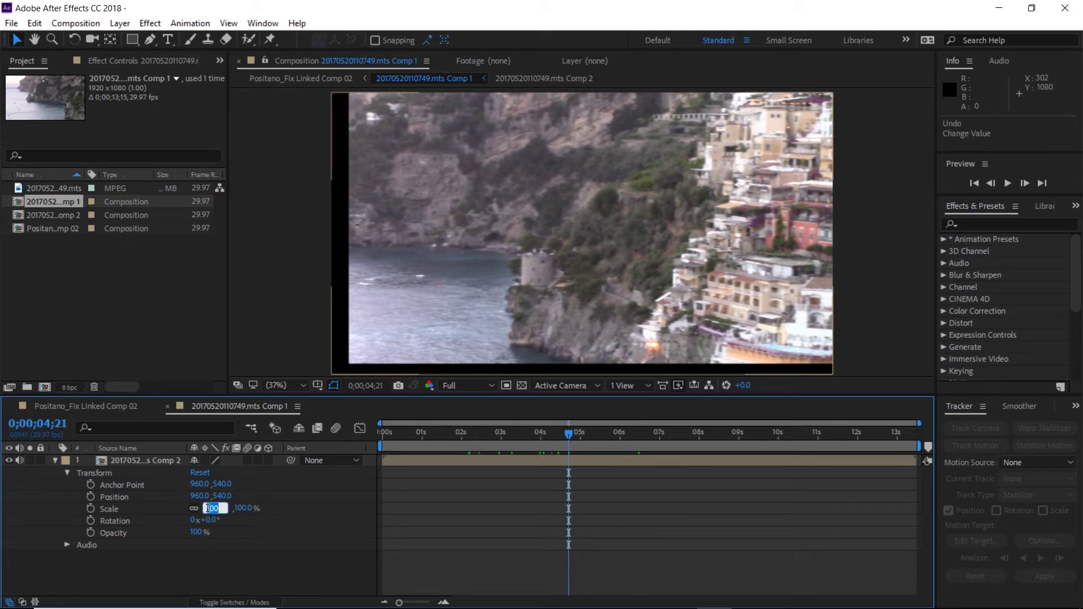
text(110)
key(Return)
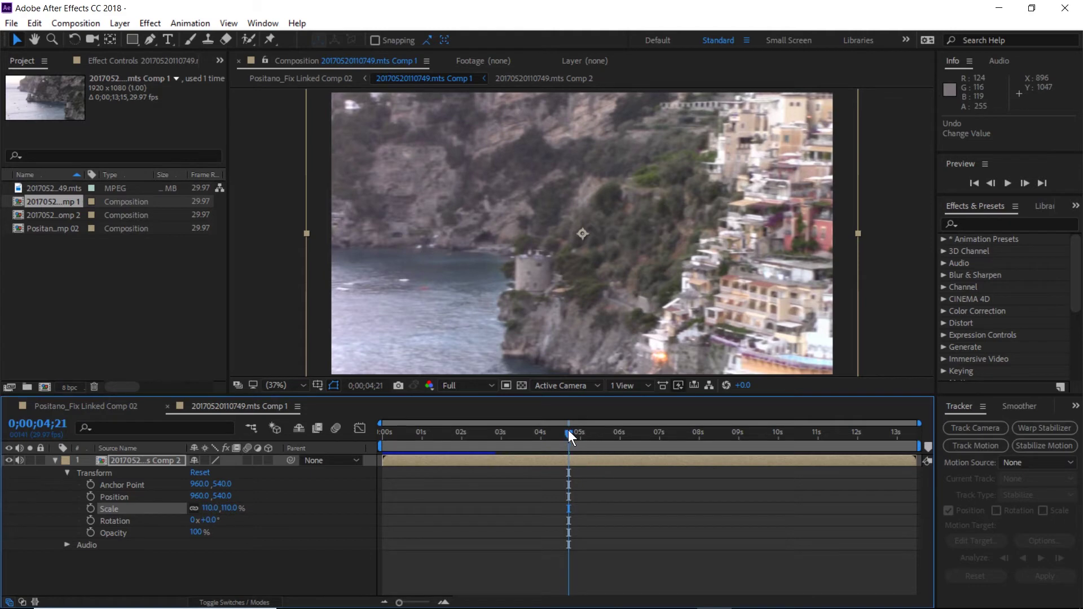
Review Comp 2's frames and delete the stray Anchor Point keyframes near 10;09
drag(568, 430, 377, 437)
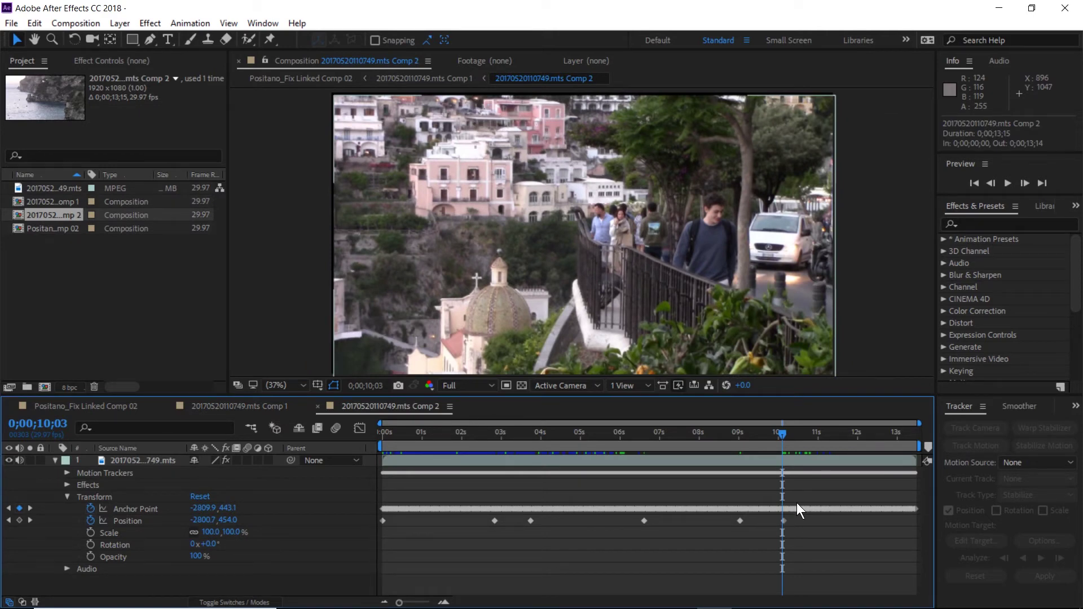
click(790, 438)
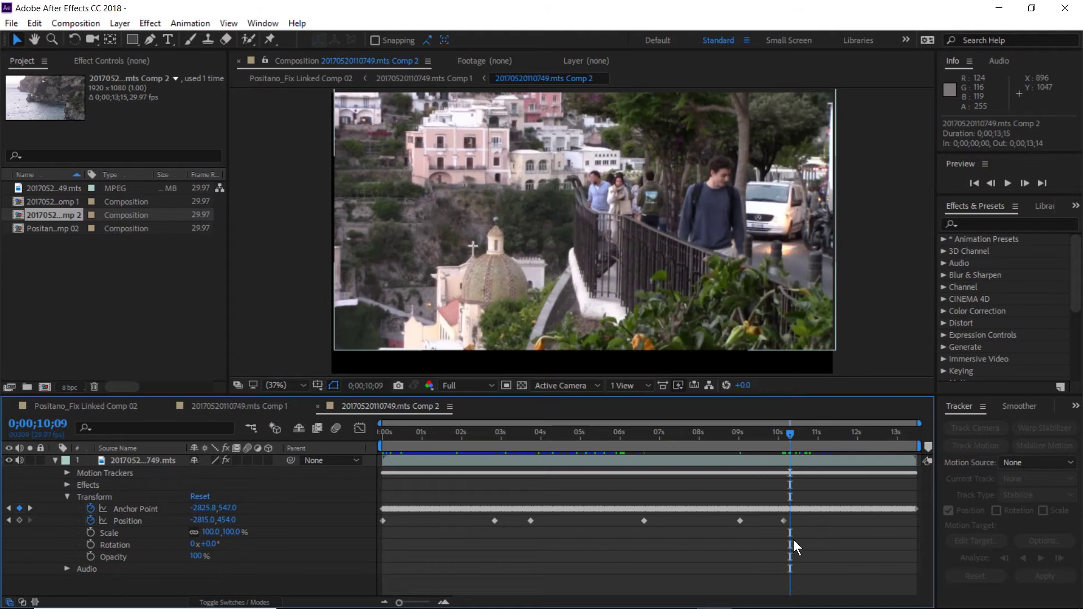
scroll(812, 514, up, 5)
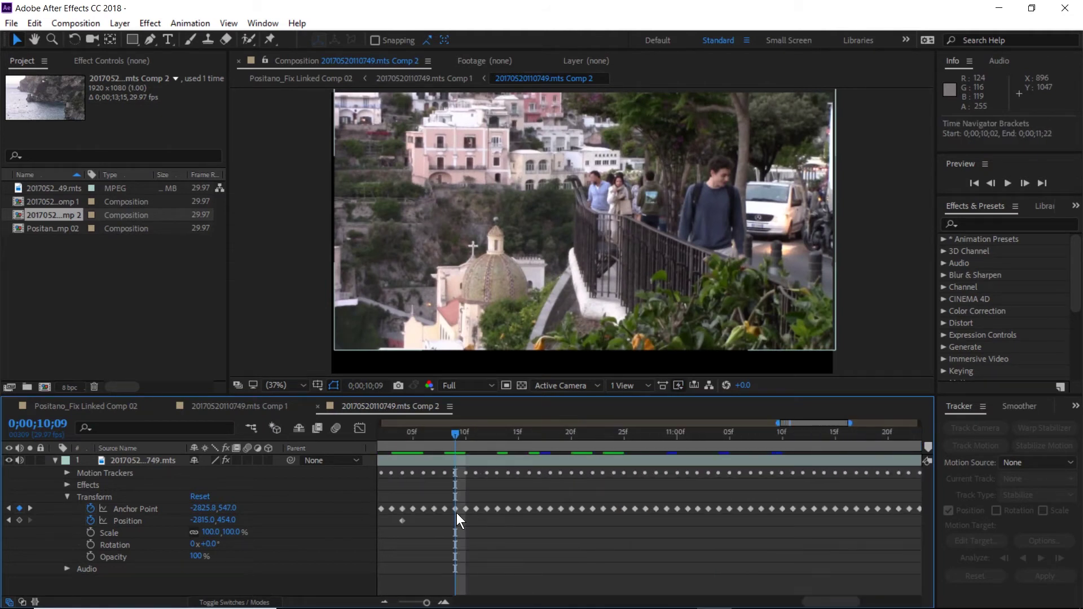
scroll(436, 492, down, 3)
drag(436, 493, 480, 512)
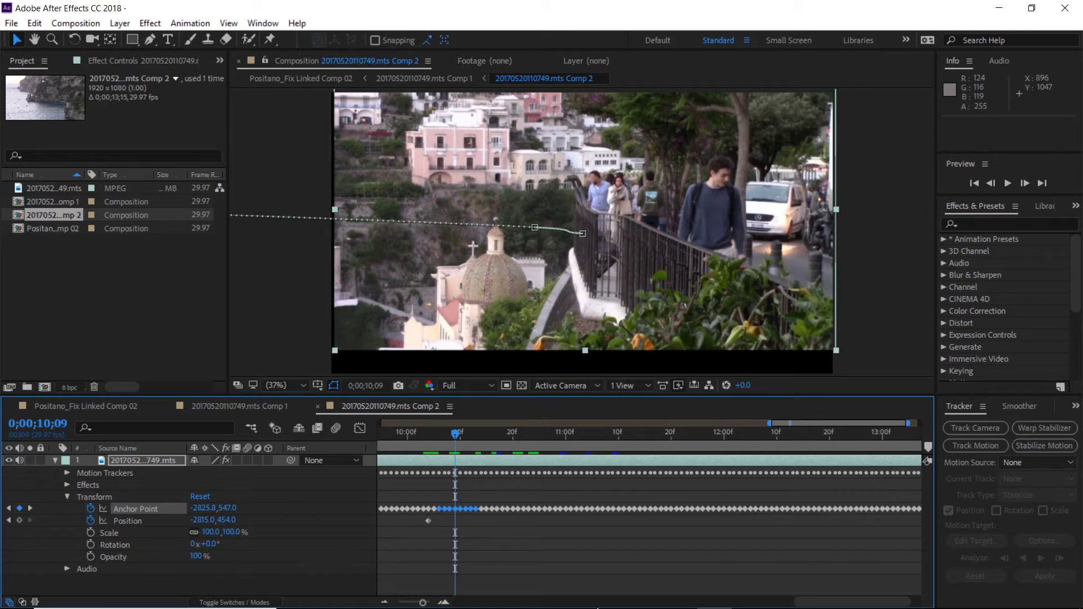
key(Delete)
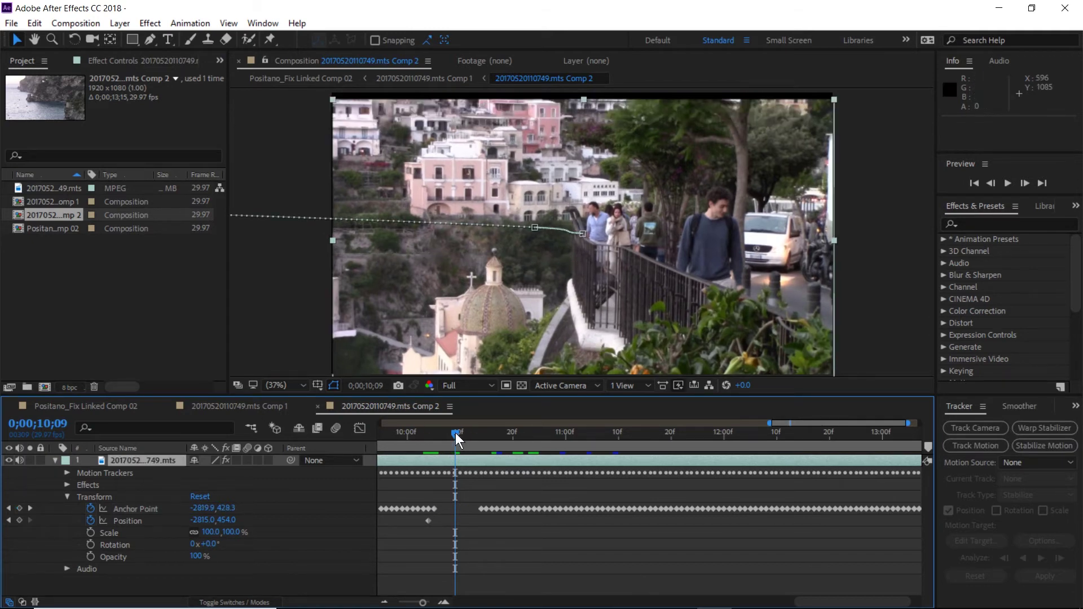
Play back the stabilized Comp 2, then return to the start and the 10-second mark
mouse_move(455, 433)
mouse_down()
mouse_move(427, 432)
mouse_move(472, 435)
mouse_up()
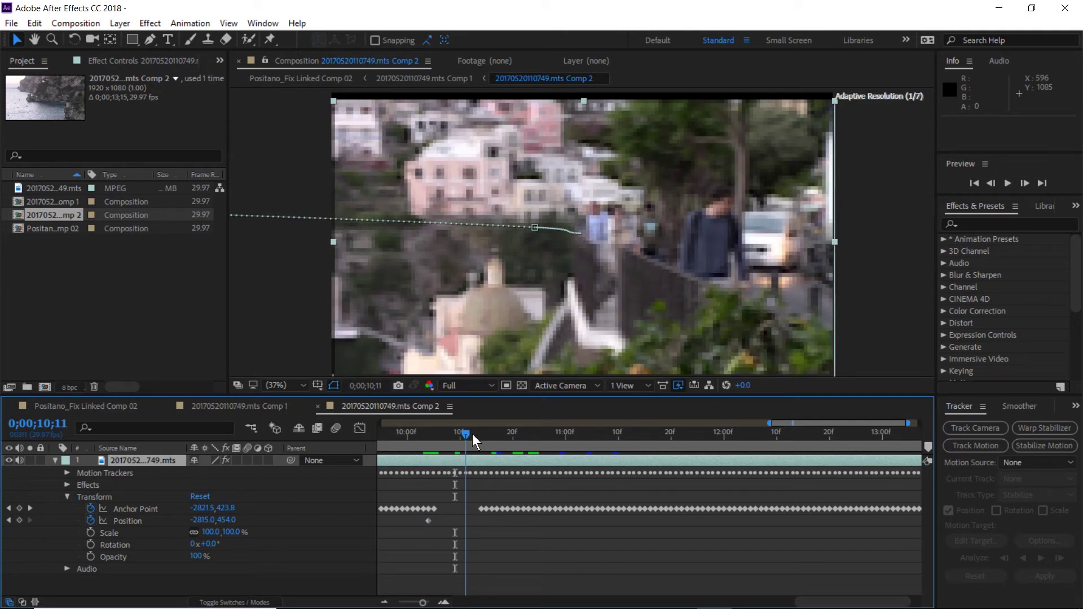
drag(472, 434, 846, 434)
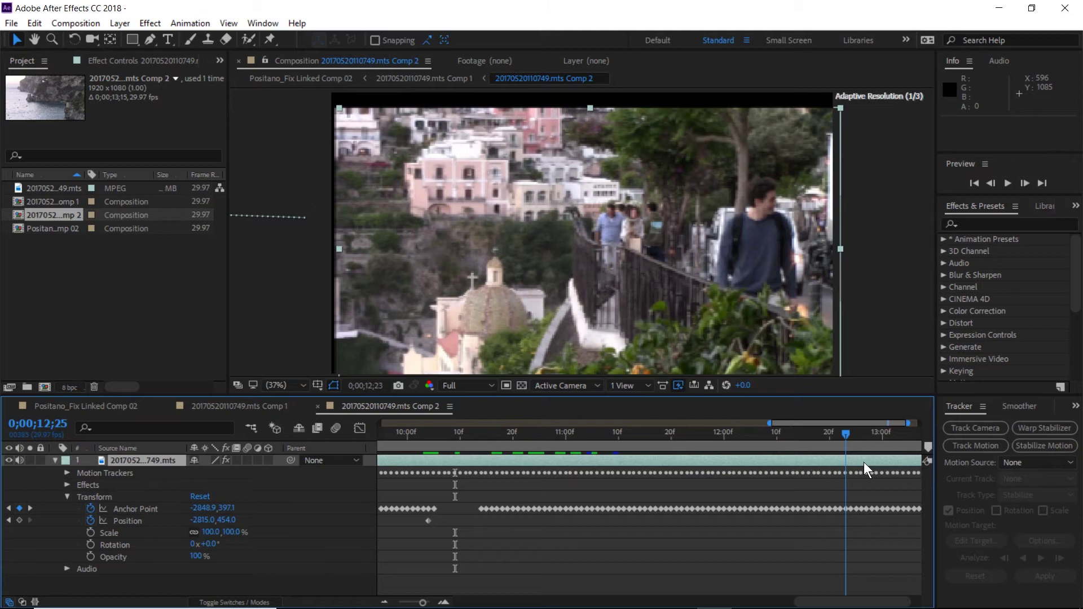
key(space)
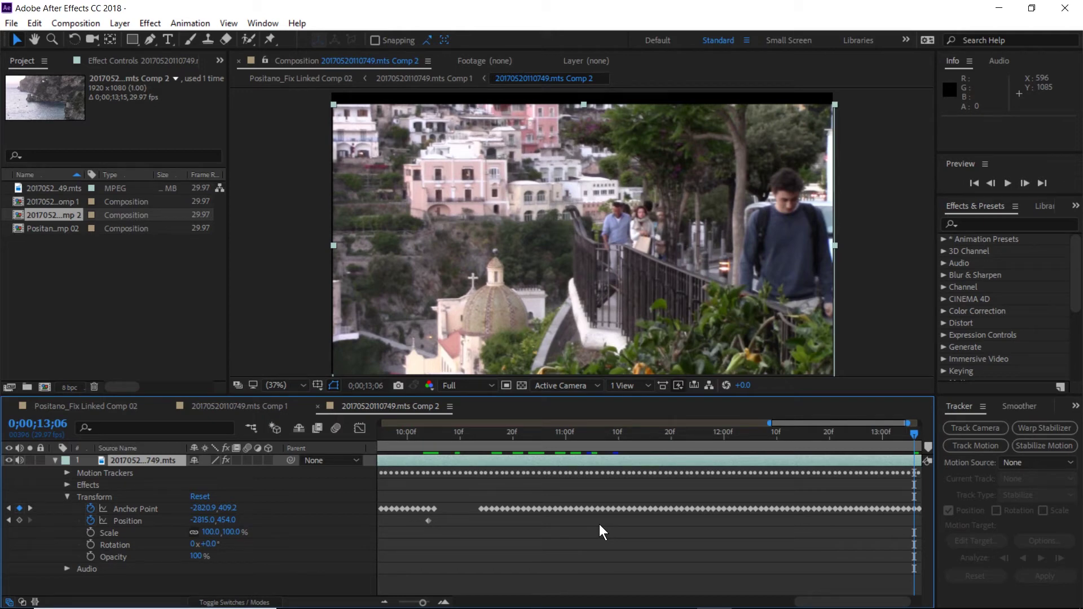
key(Home)
key(;)
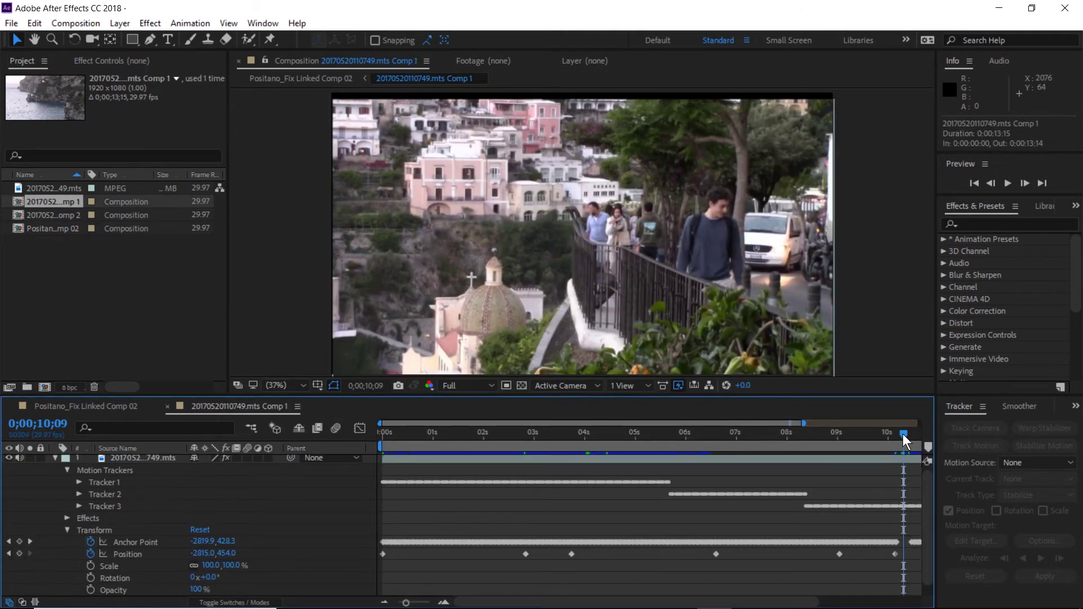
drag(901, 434, 893, 552)
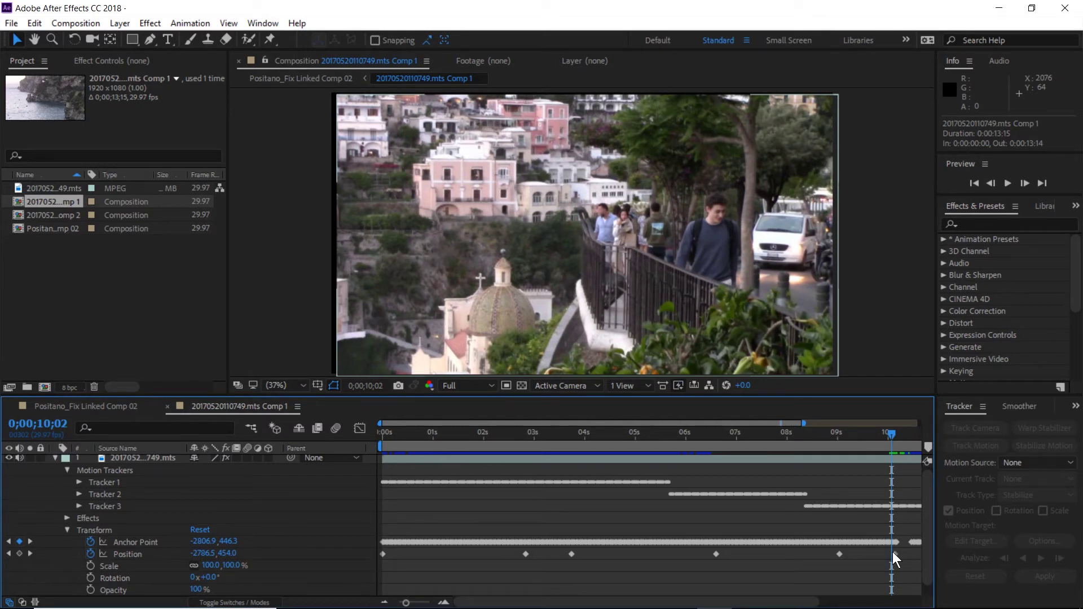
Re-key Position at 10;00 and delete the intermediate keyframes at 09;01 and near 03;20
click(892, 554)
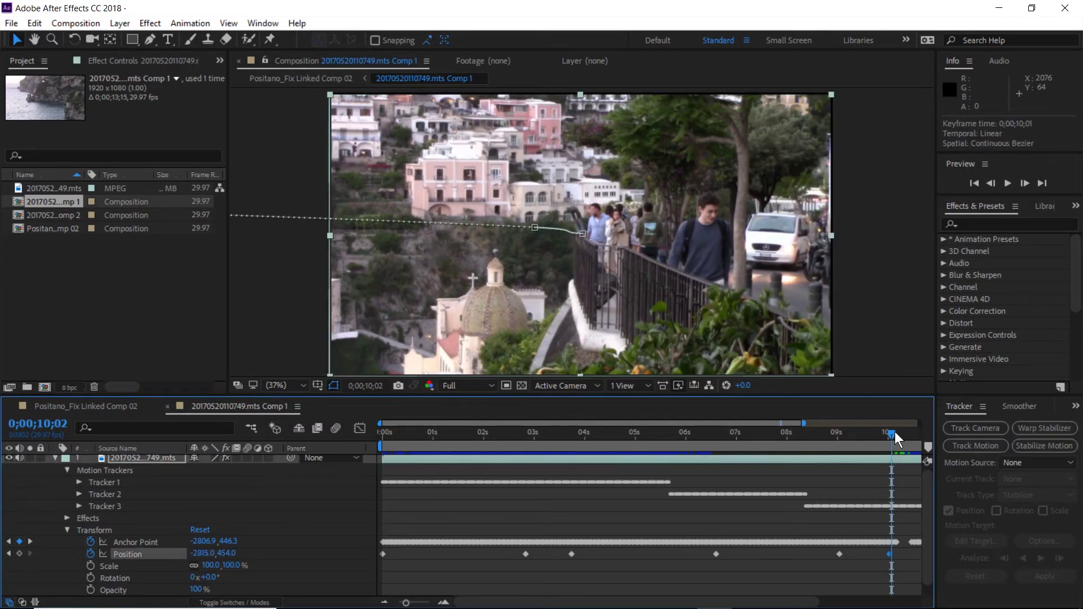
drag(895, 432, 888, 433)
mouse_move(205, 553)
mouse_down()
mouse_move(179, 556)
mouse_move(194, 556)
mouse_up()
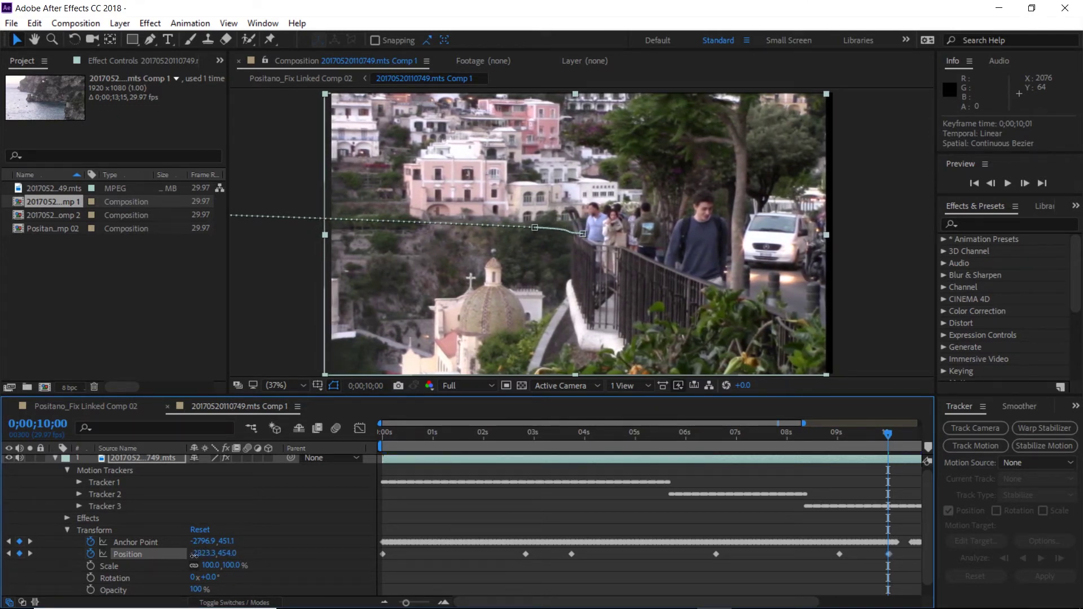
click(840, 555)
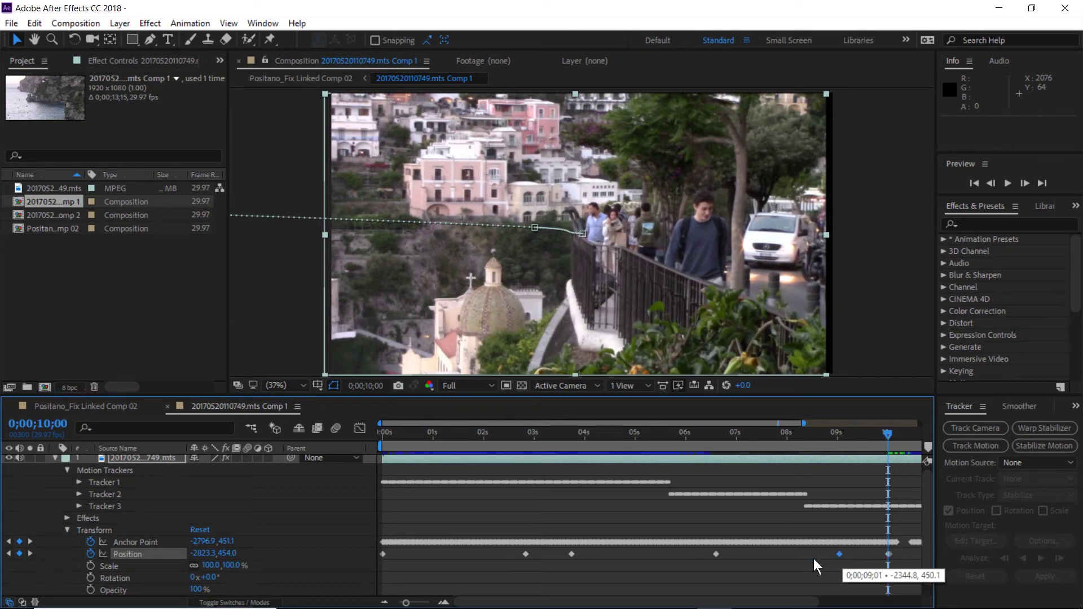
key(Delete)
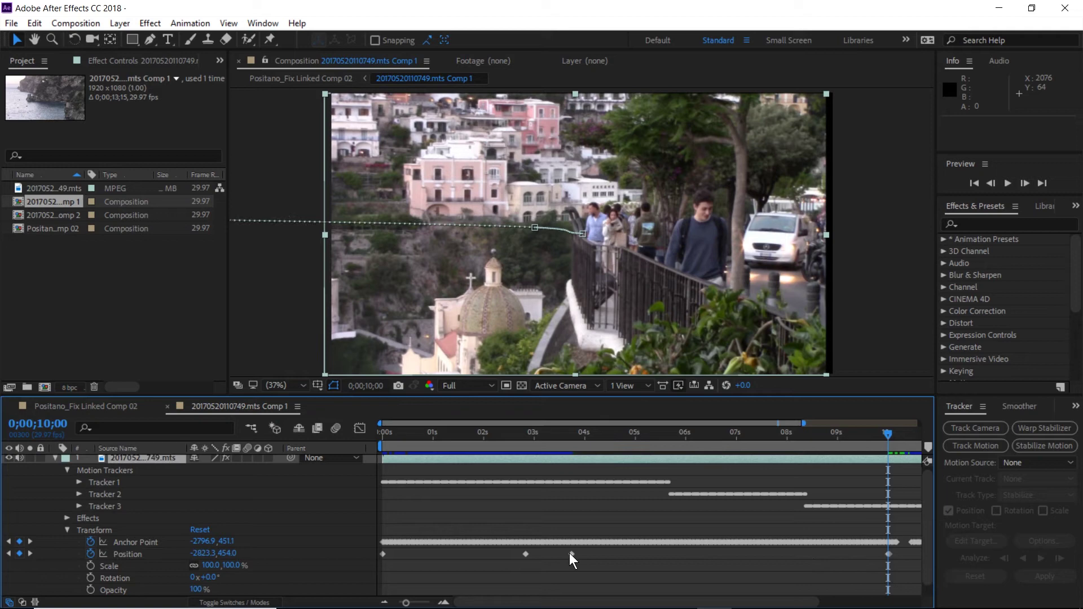
click(571, 554)
key(Delete)
Move the early Position keyframe later to 03;10
click(514, 432)
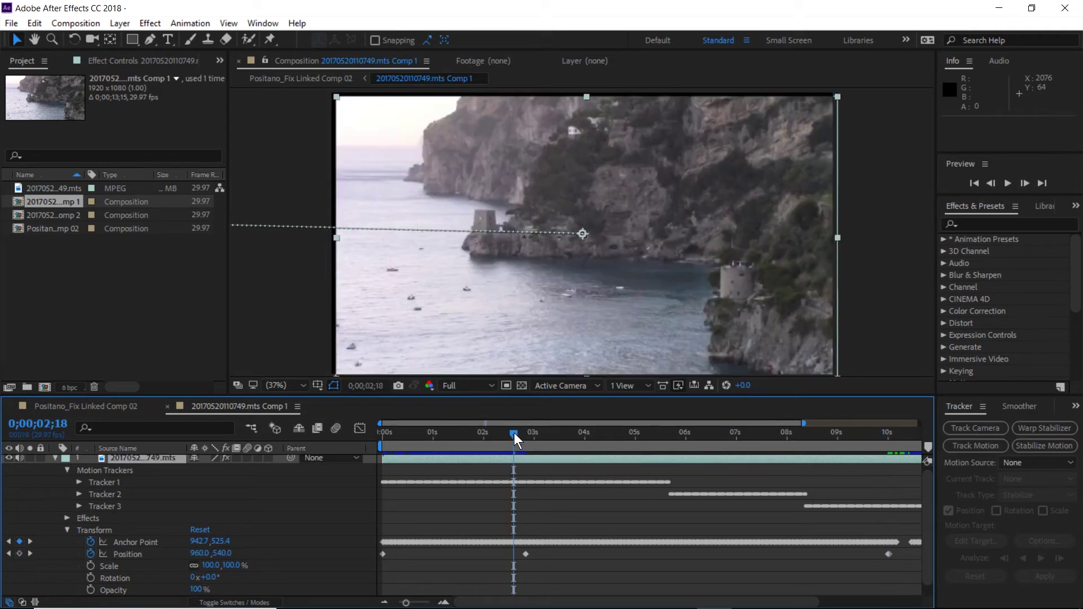
drag(513, 432, 547, 441)
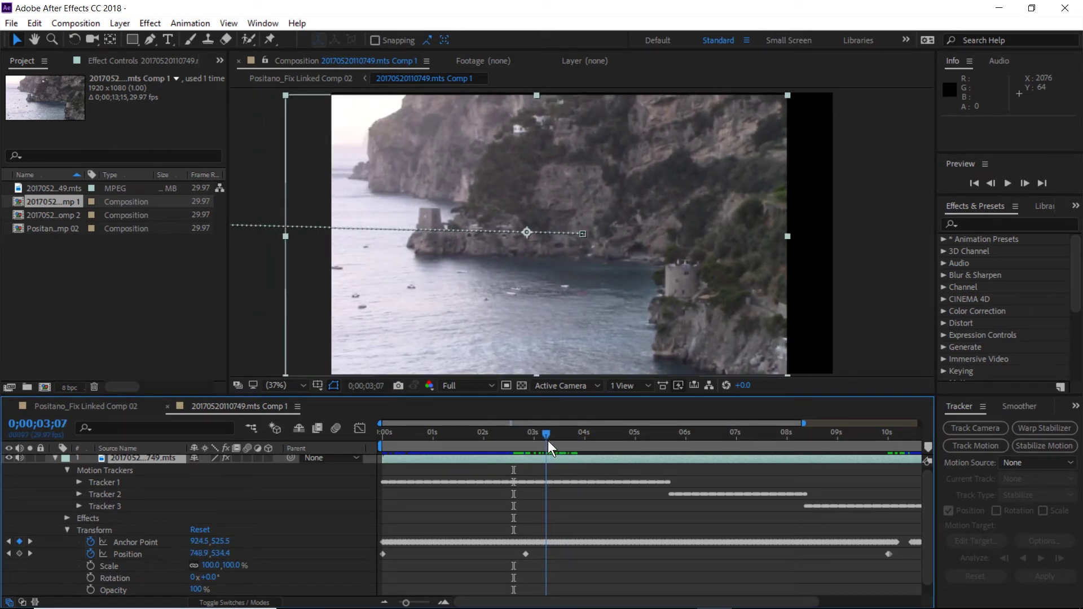
drag(526, 554, 543, 554)
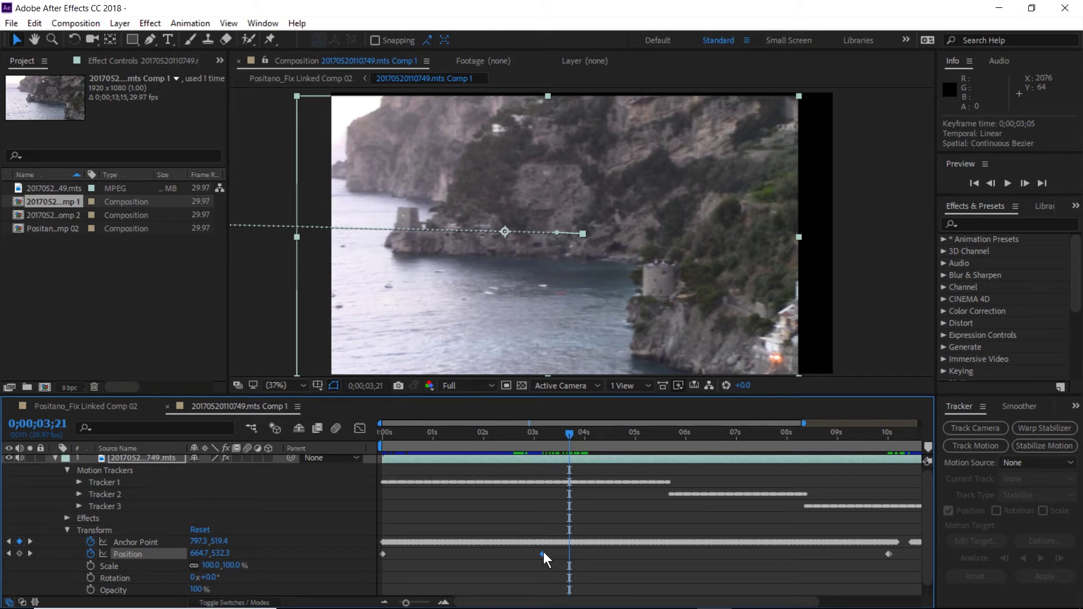
drag(543, 554, 552, 554)
click(669, 443)
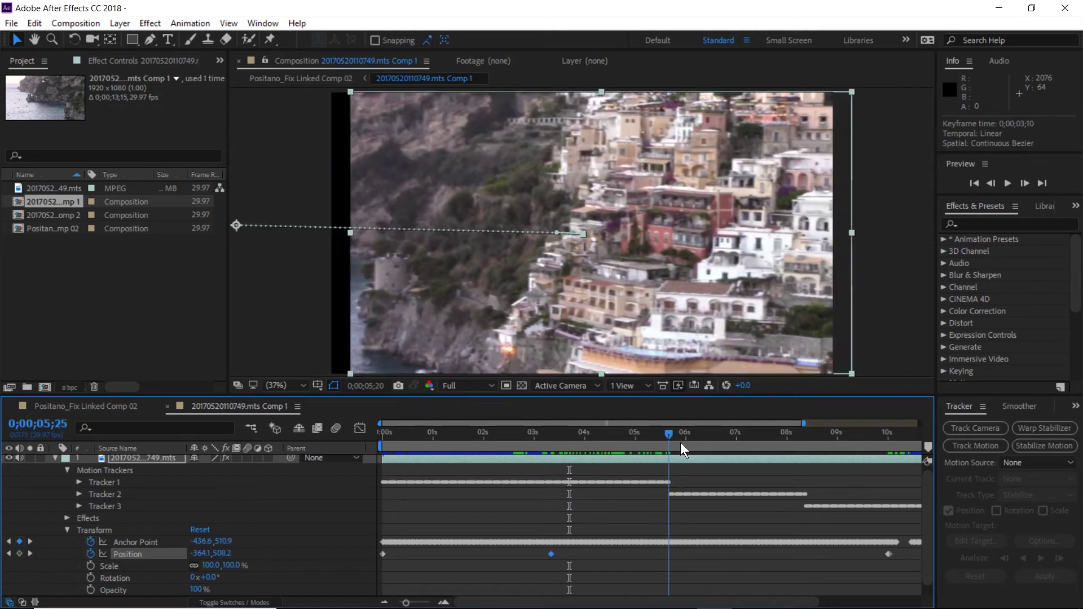
Set Position at 10;01 to -2815.0,435.0 and play back the clip's end
click(851, 443)
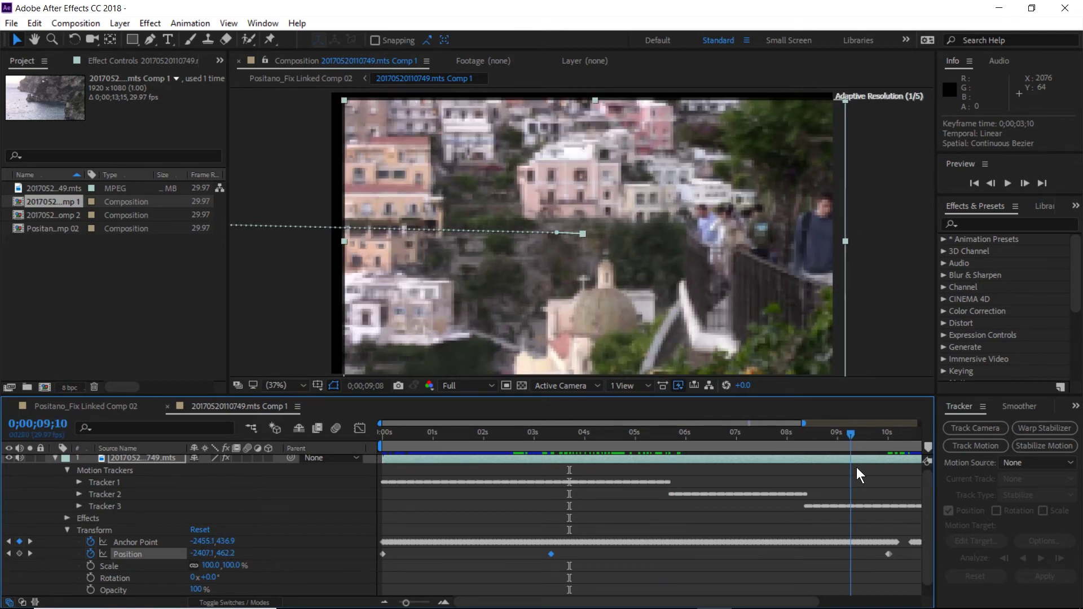
drag(857, 476, 831, 482)
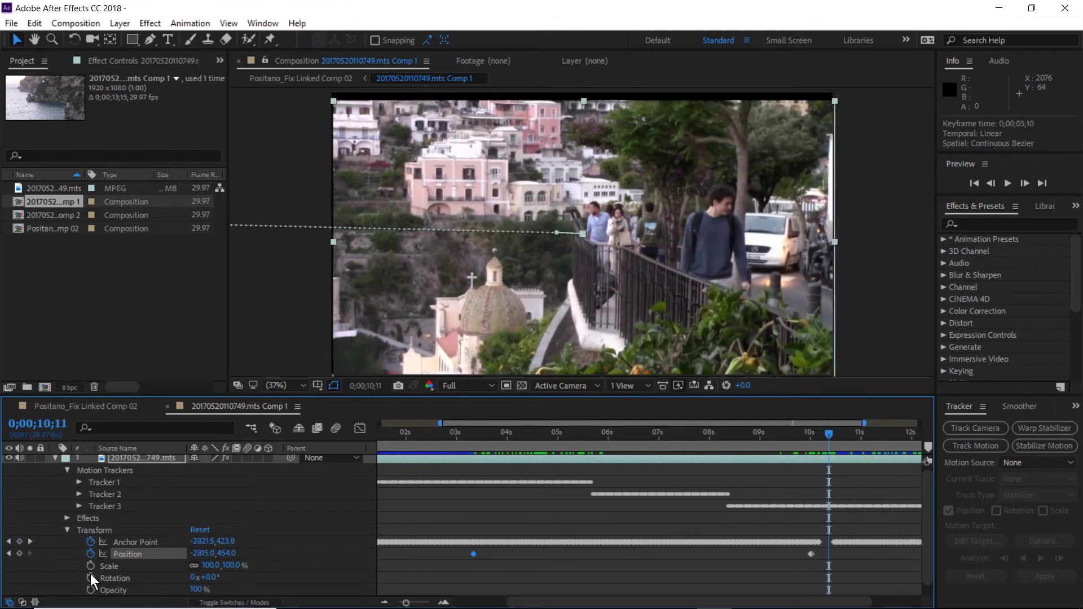
click(9, 554)
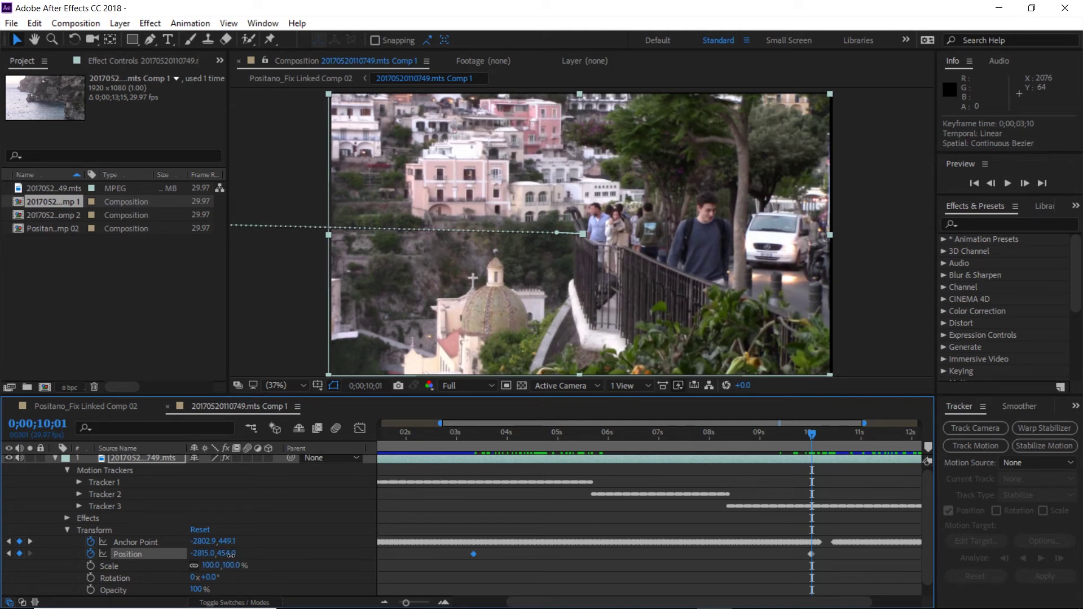
drag(233, 559, 213, 557)
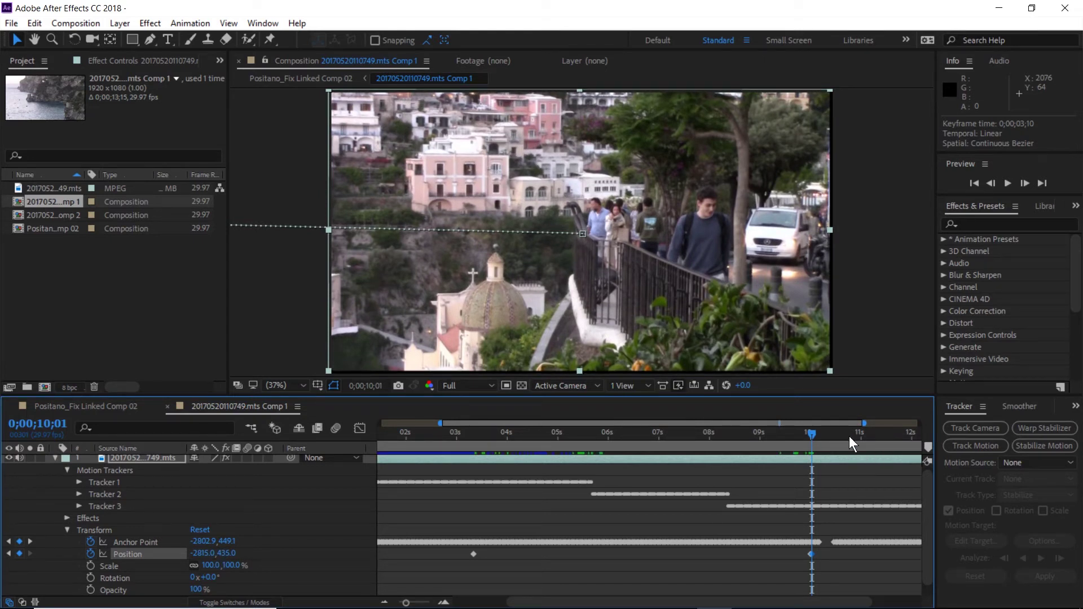
key(space)
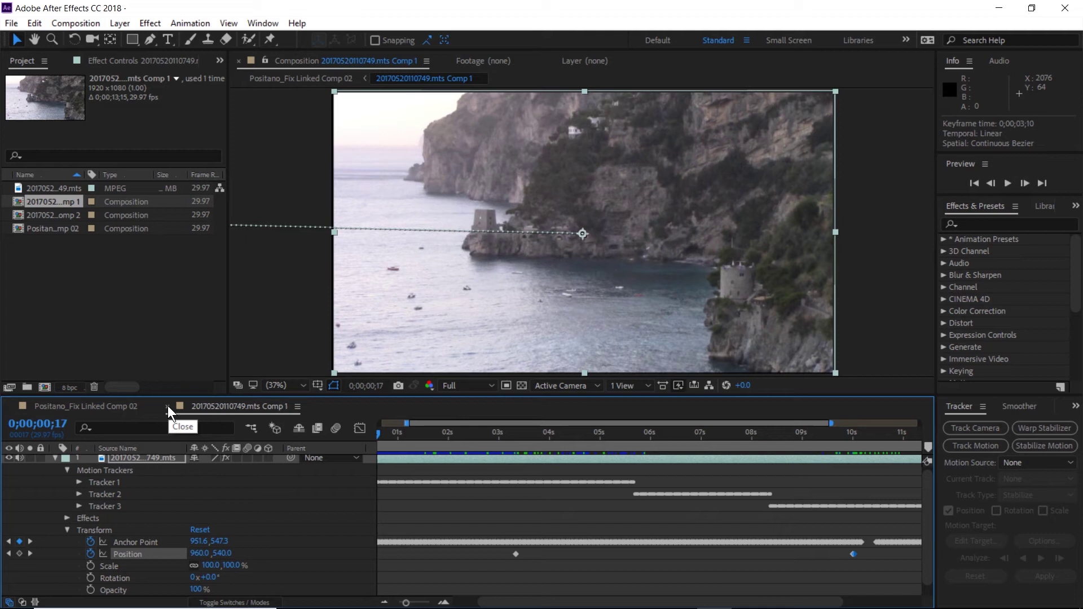
click(53, 459)
click(55, 460)
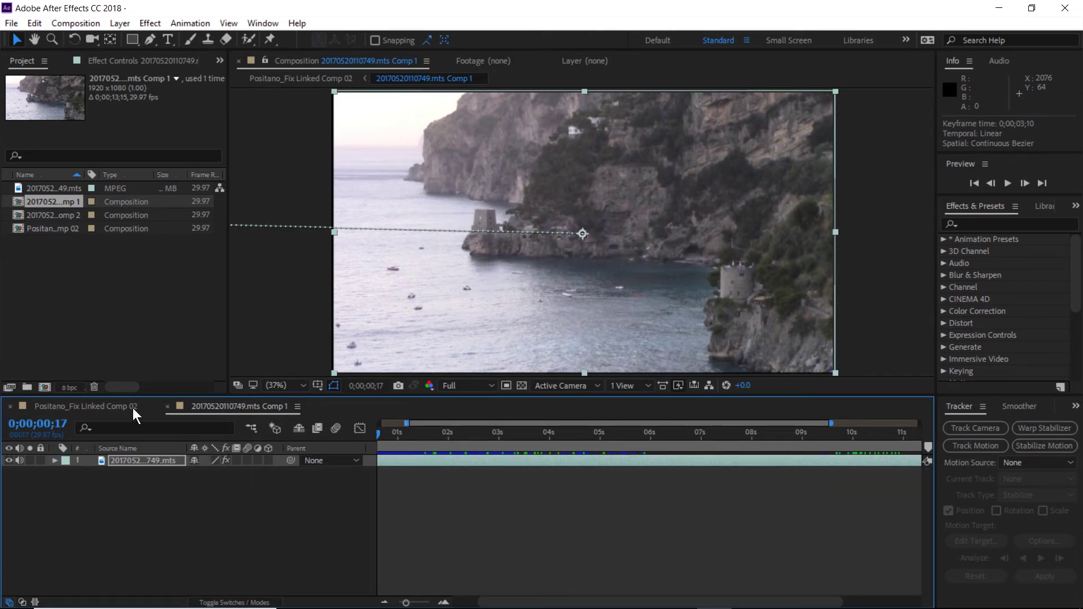
click(133, 407)
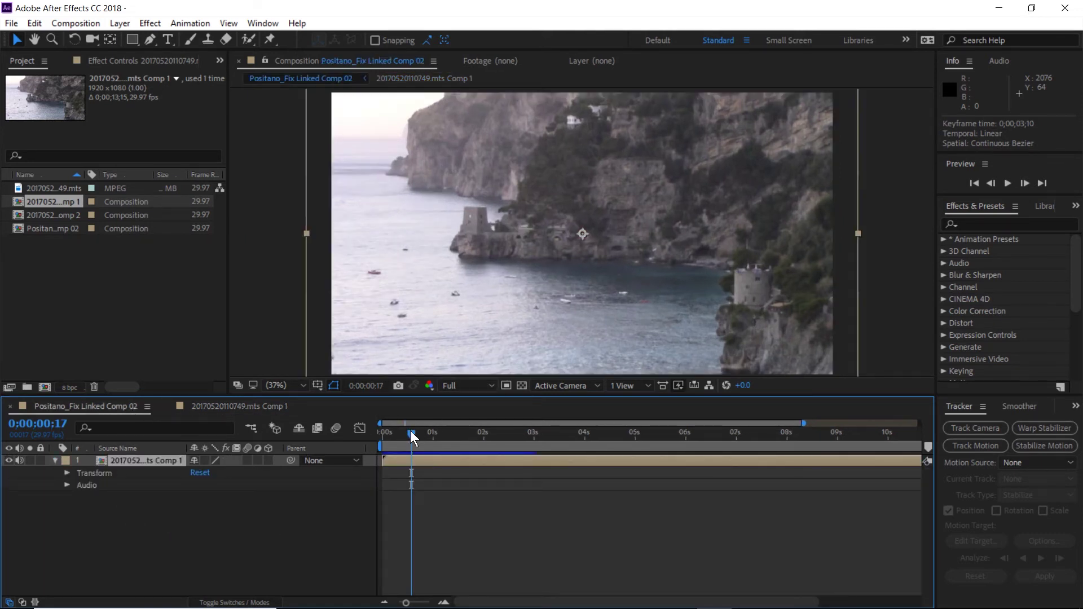
drag(411, 431, 468, 435)
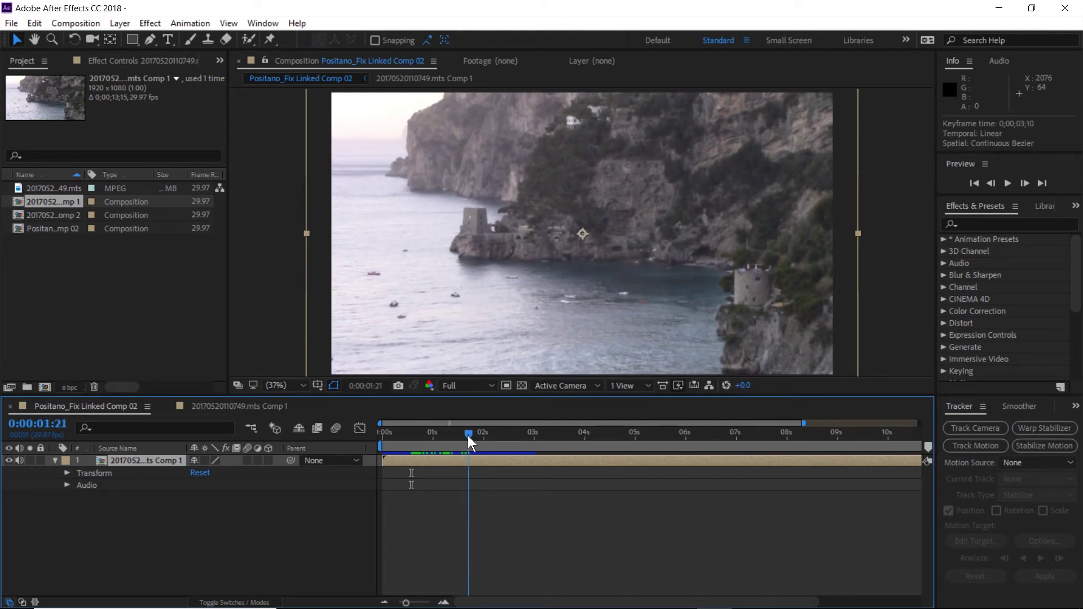
drag(468, 435, 655, 449)
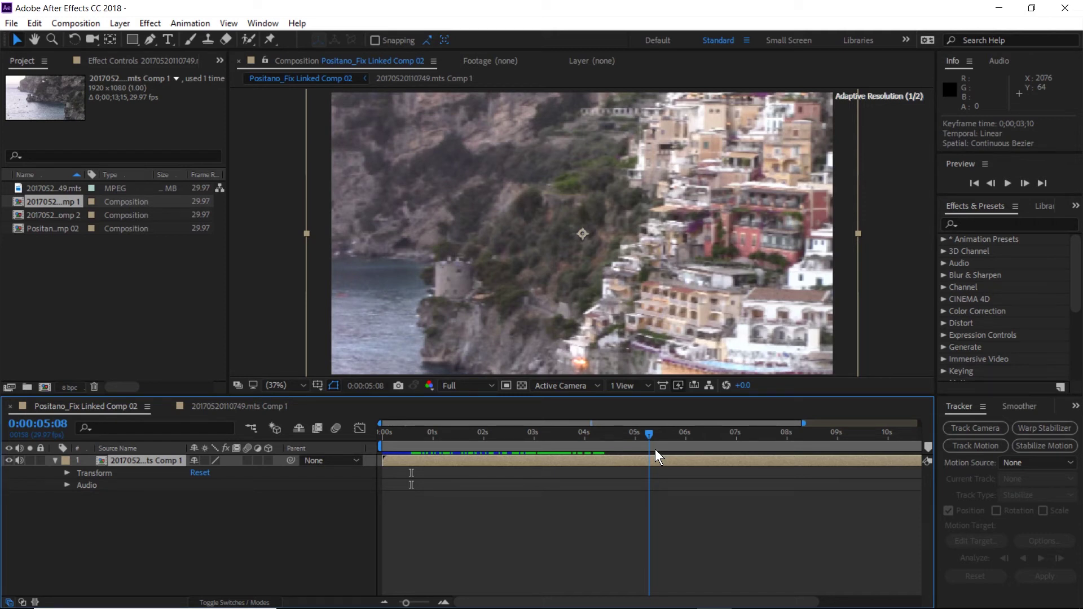
key(End)
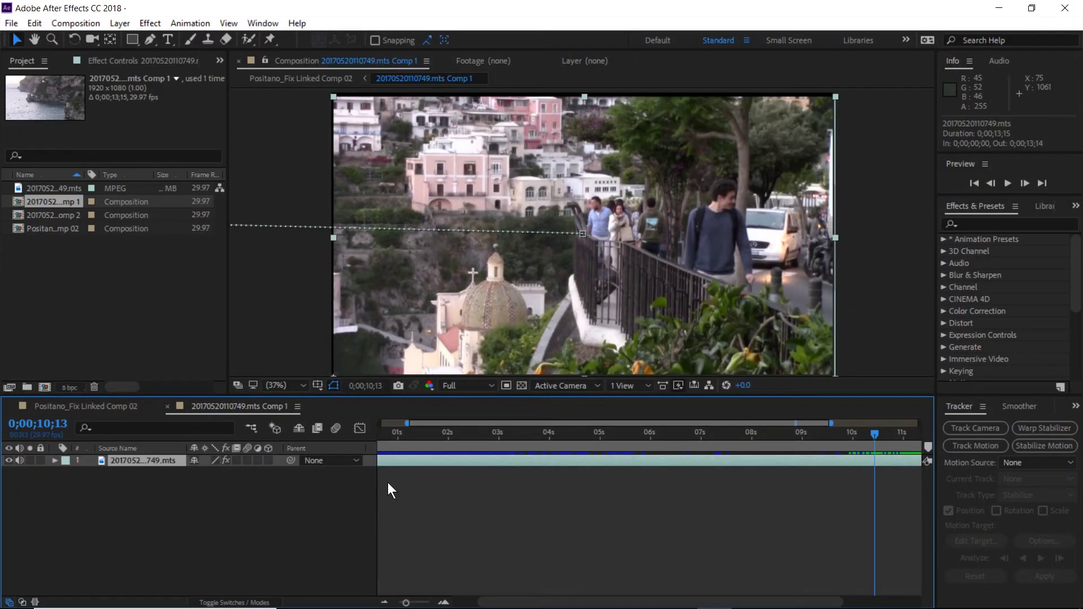
Add a Stabilize Motion tracker to the clip tracking both position and rotation
key(ctrl+grave)
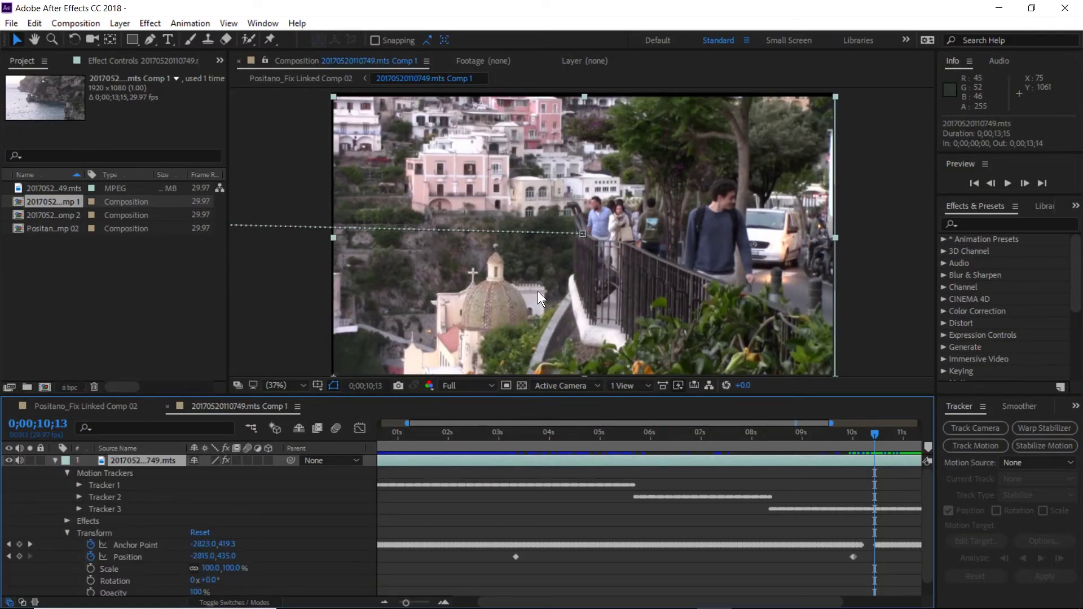
drag(875, 433, 387, 459)
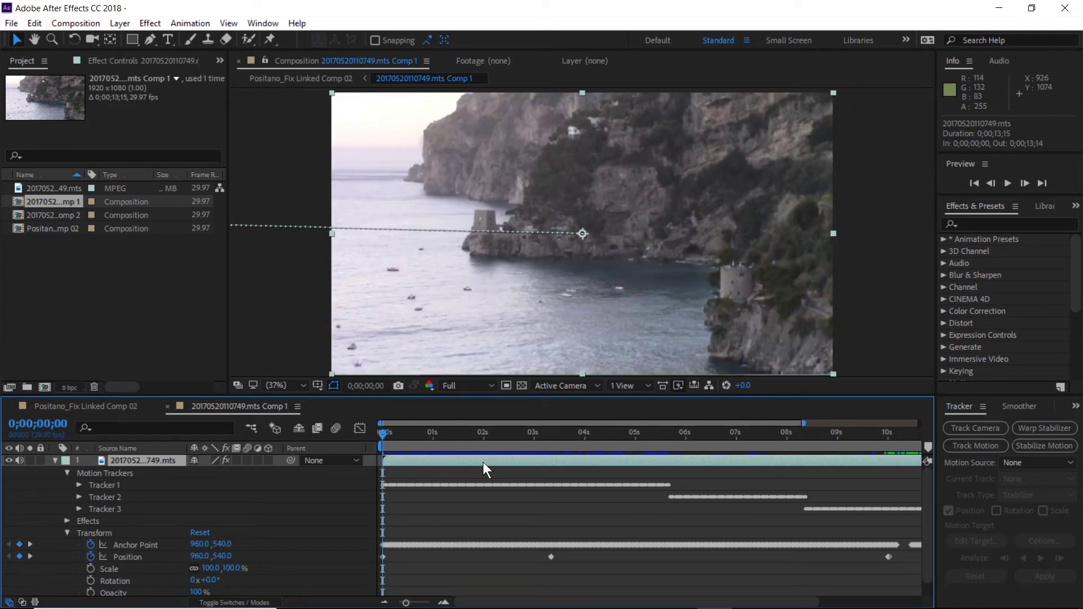
click(1051, 450)
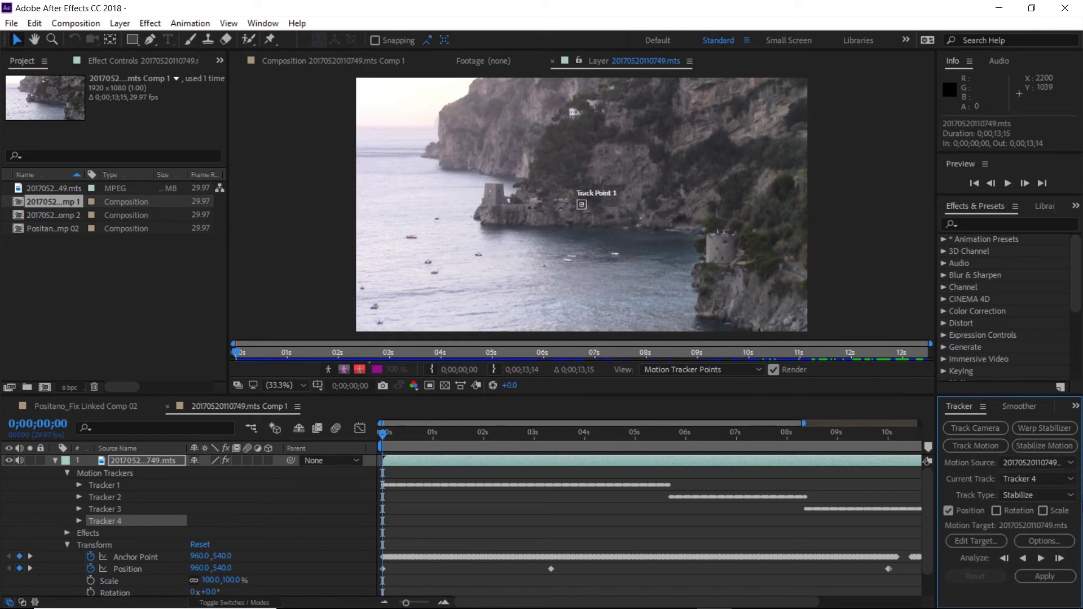
click(997, 511)
Enlarge Track Point 2's feature region and move it toward the right tower
click(597, 210)
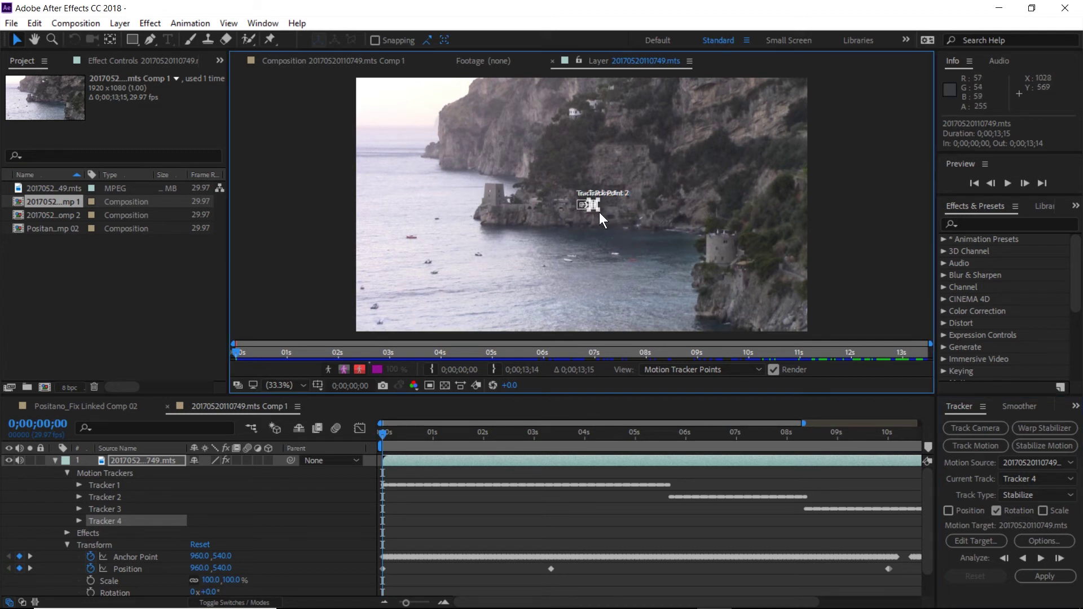
mouse_move(598, 209)
mouse_down()
mouse_move(613, 221)
mouse_move(604, 216)
mouse_up()
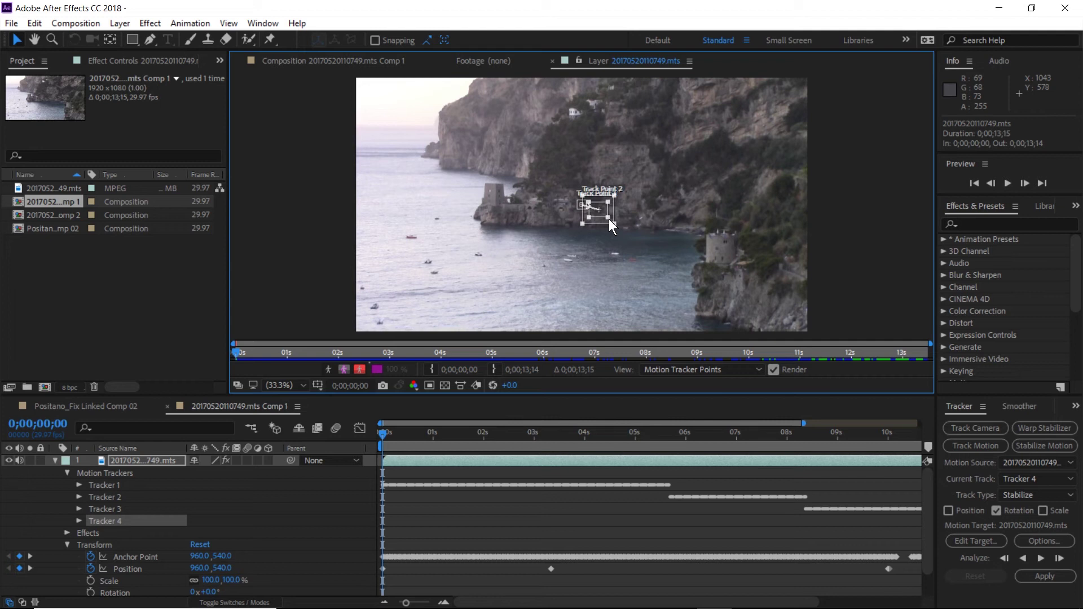
drag(607, 219, 714, 234)
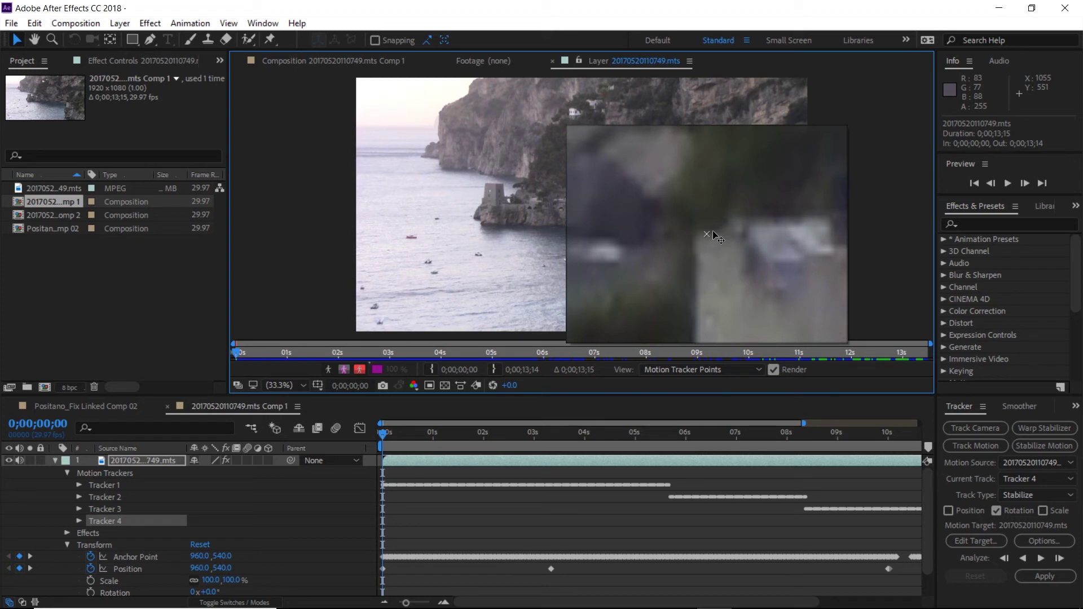
Set Track Point 2 on the right tower and Track Point 1 on the left, then analyze forward to about 0;00;04;09
drag(713, 234, 713, 234)
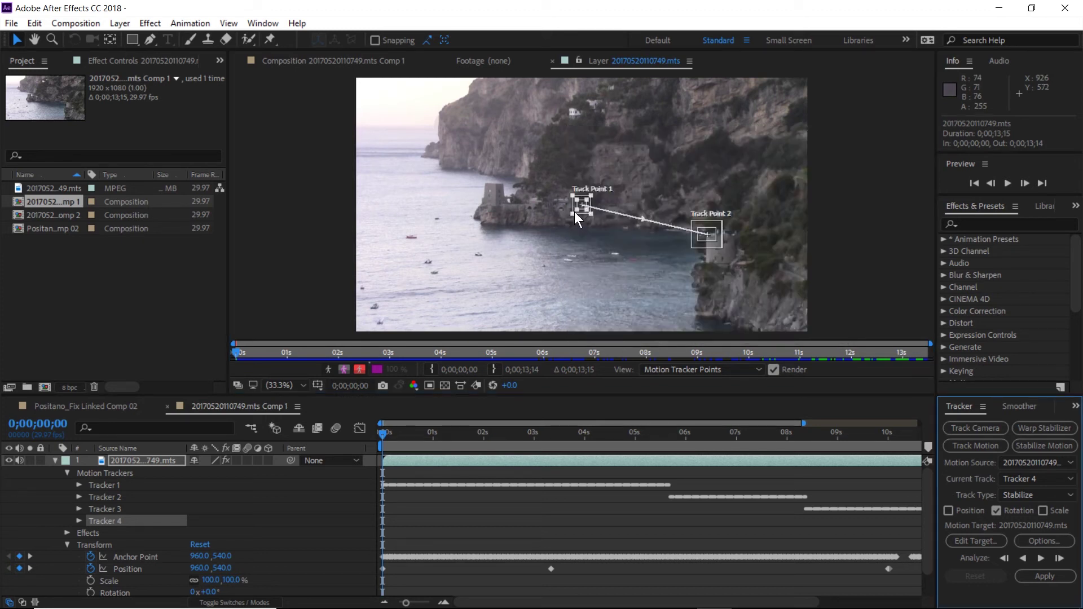
drag(574, 212, 503, 182)
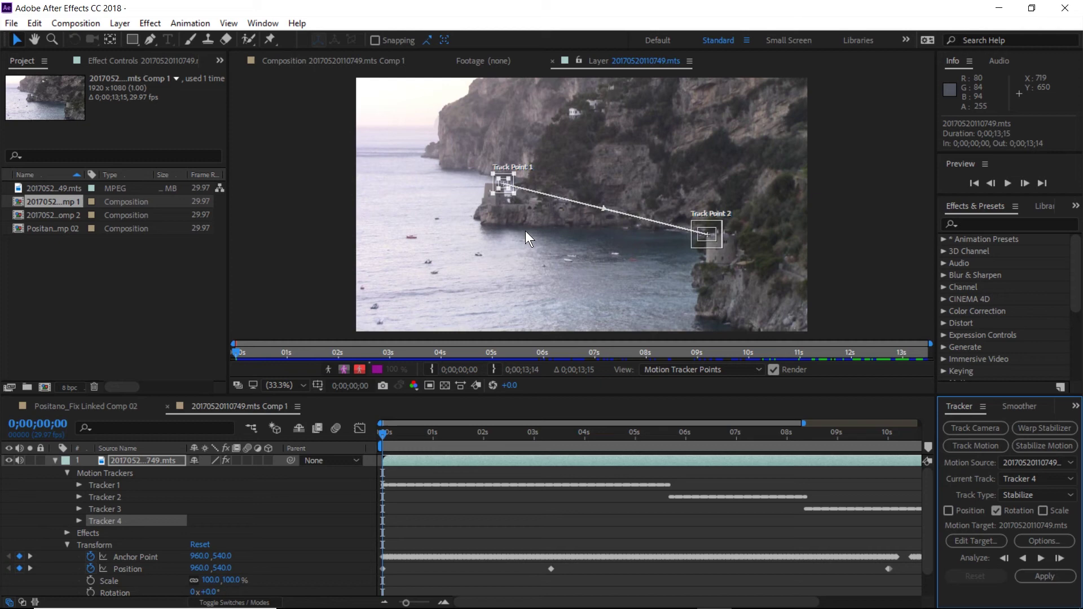
click(1041, 558)
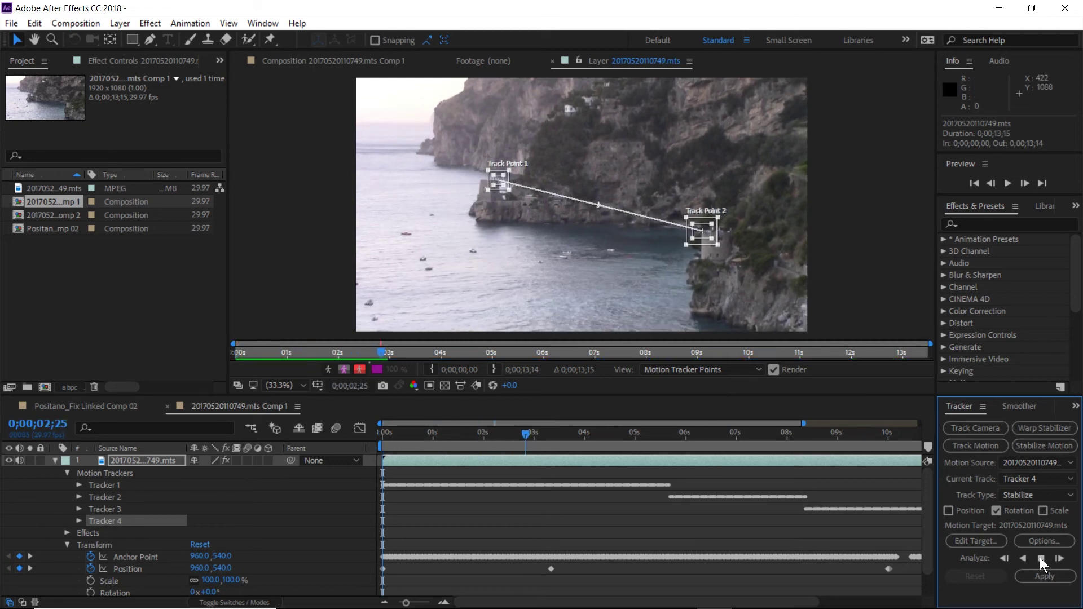
click(1042, 558)
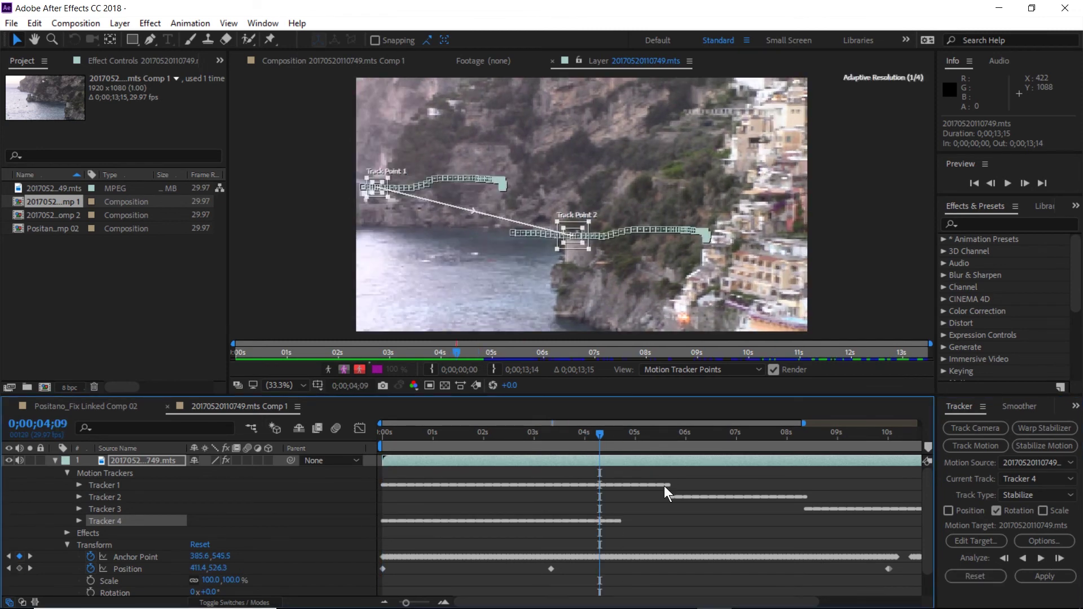
click(604, 435)
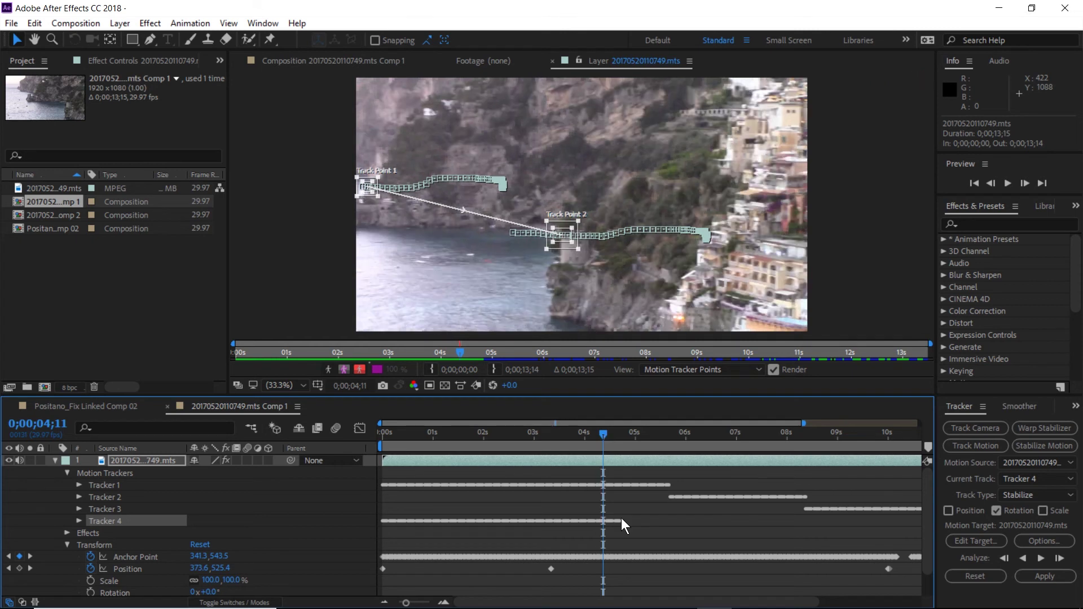
Zoom the timeline and delete Track Point 1's keyframes after 0;00;04;11
scroll(621, 518, up, 4)
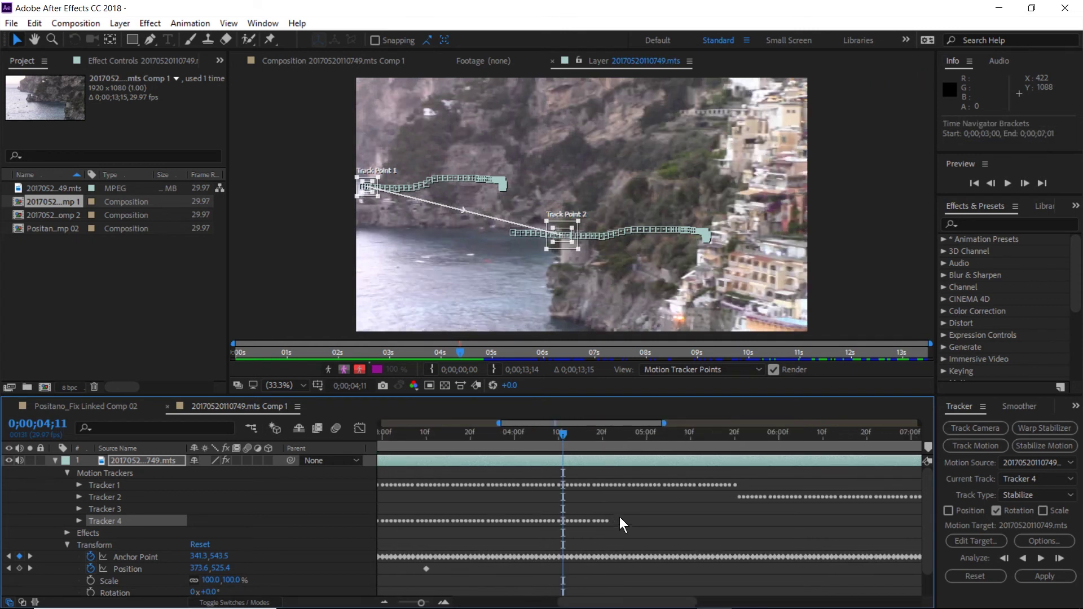
drag(619, 517, 566, 532)
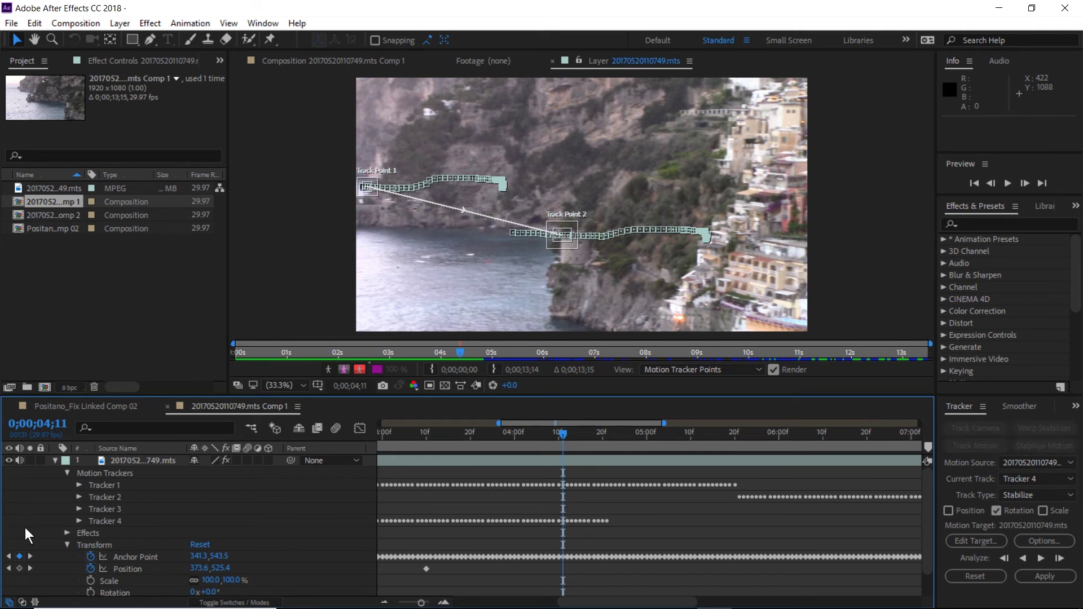
click(80, 521)
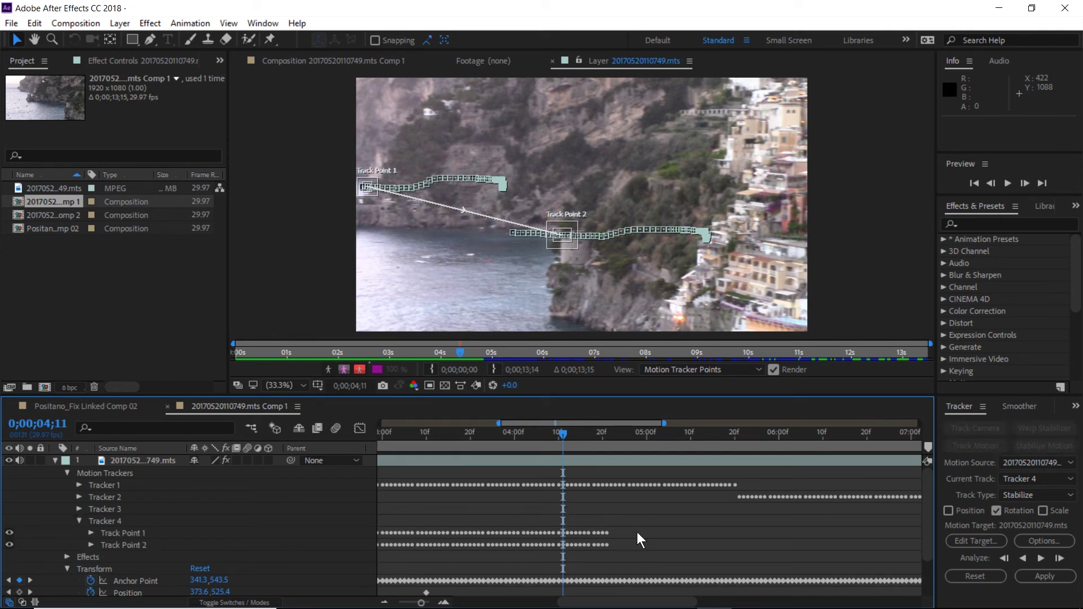
click(92, 533)
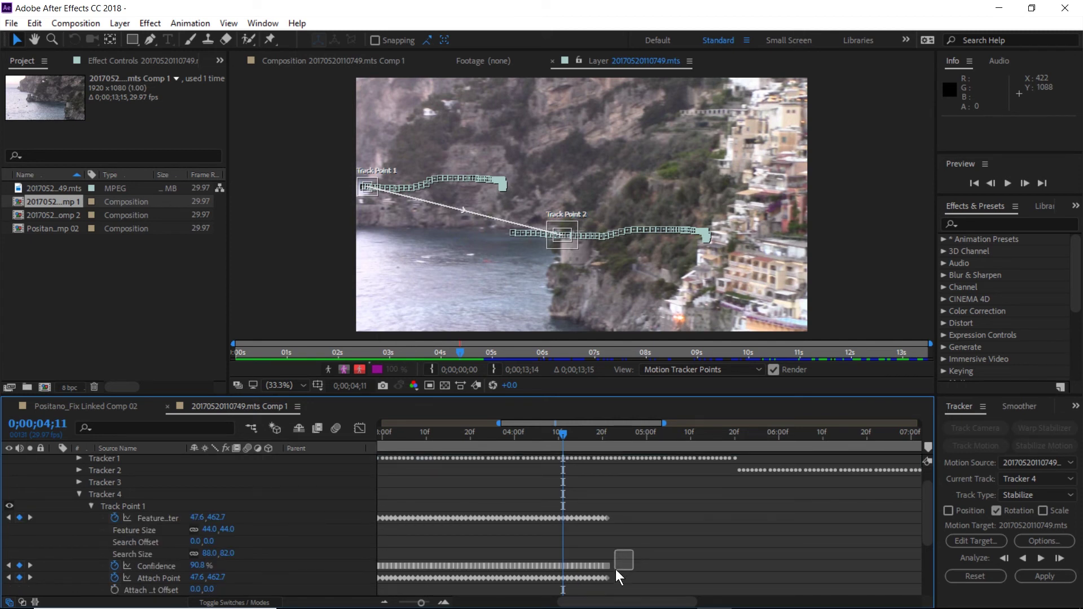
drag(643, 499, 564, 581)
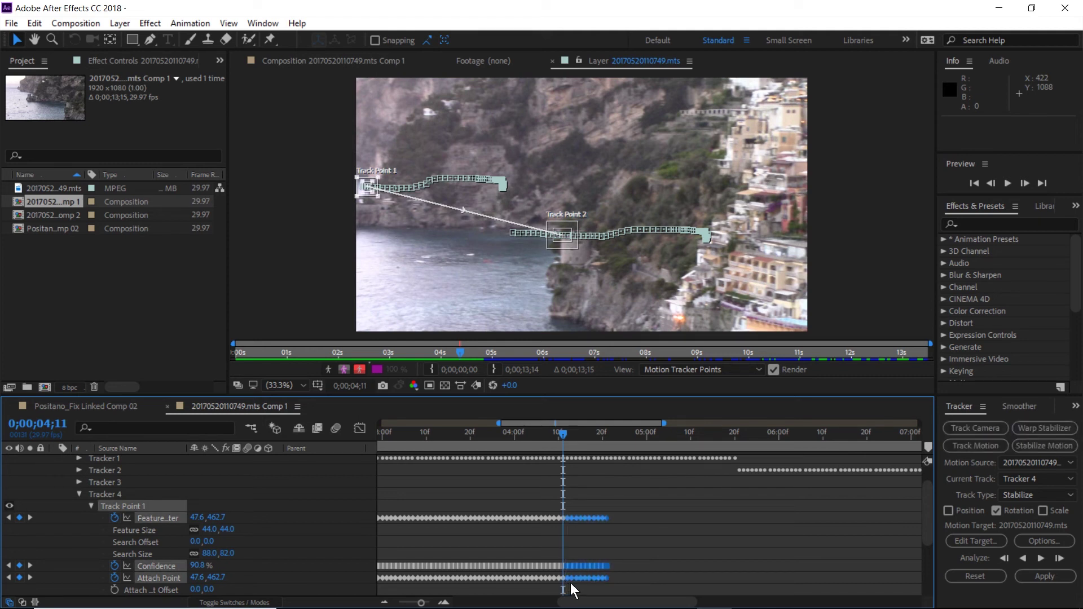
key(Delete)
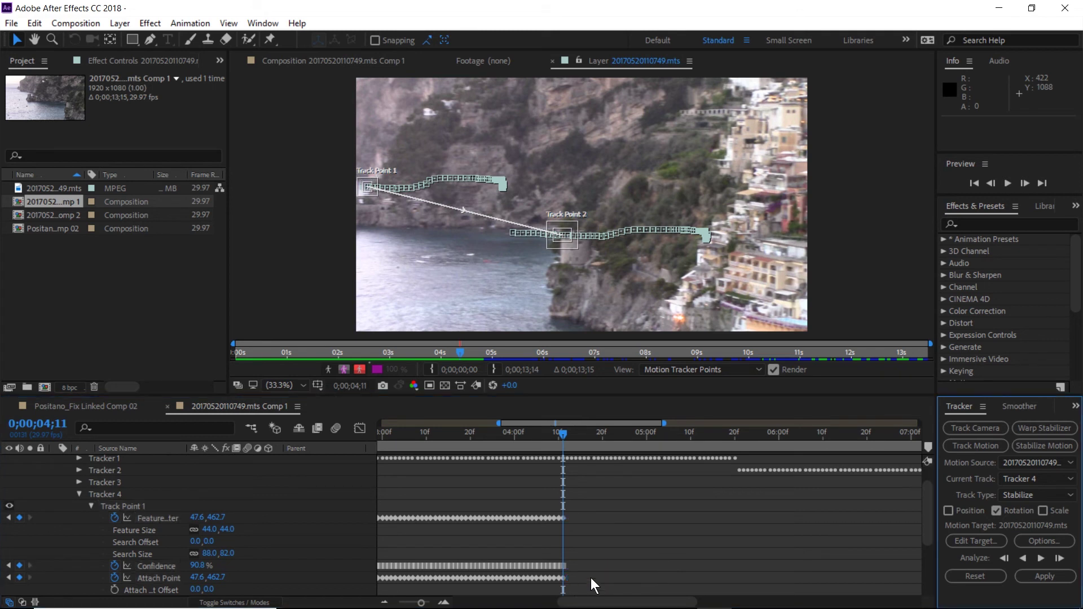
Delete Track Point 2's keyframes after 0;00;04;11
scroll(583, 565, down, 2)
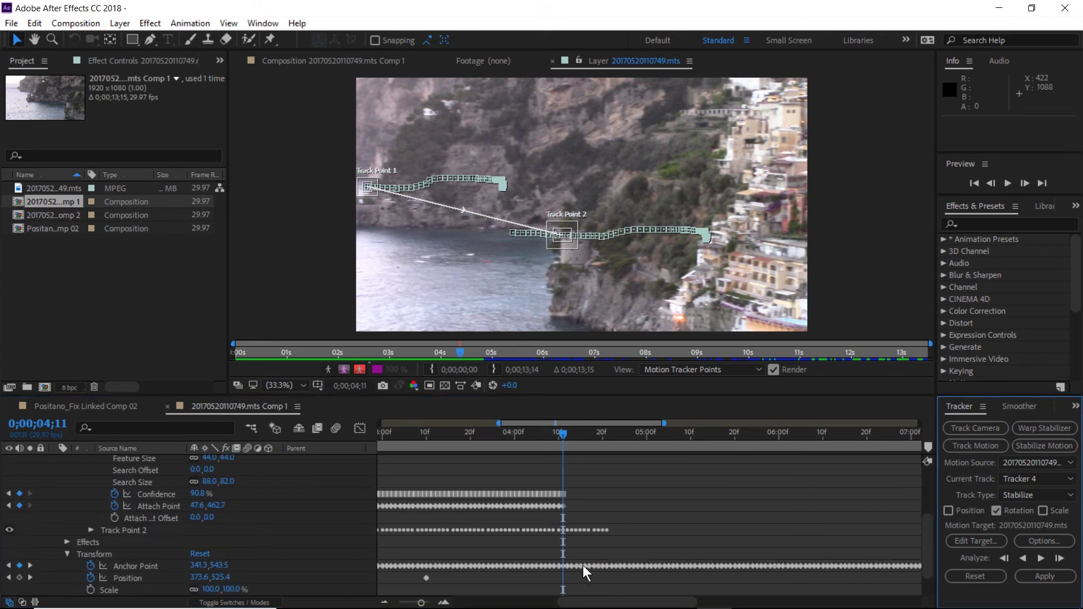
click(91, 531)
scroll(583, 540, down, 1)
drag(672, 503, 569, 586)
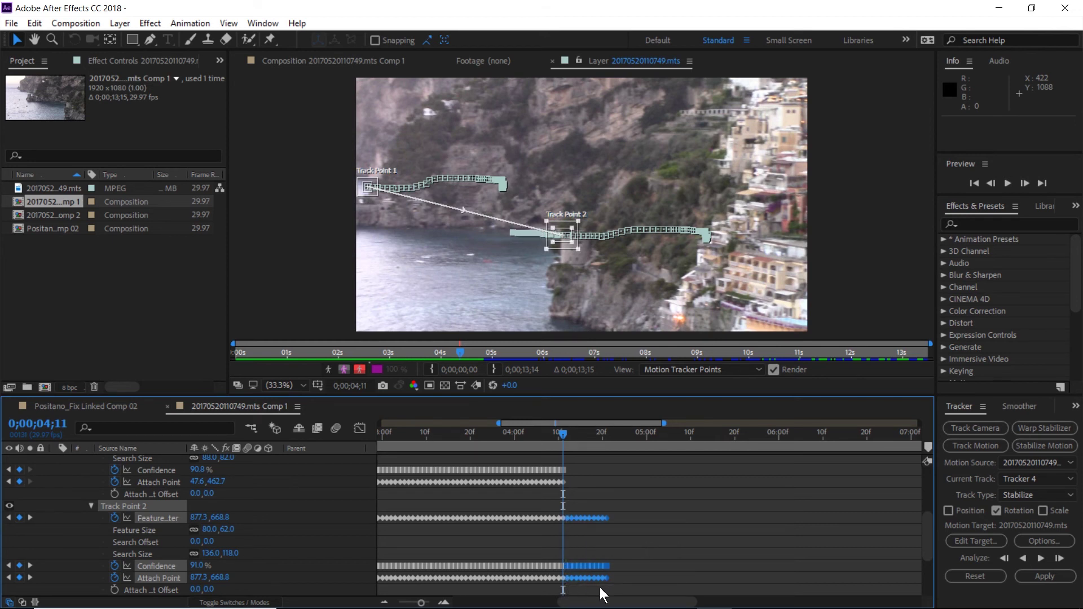
key(Delete)
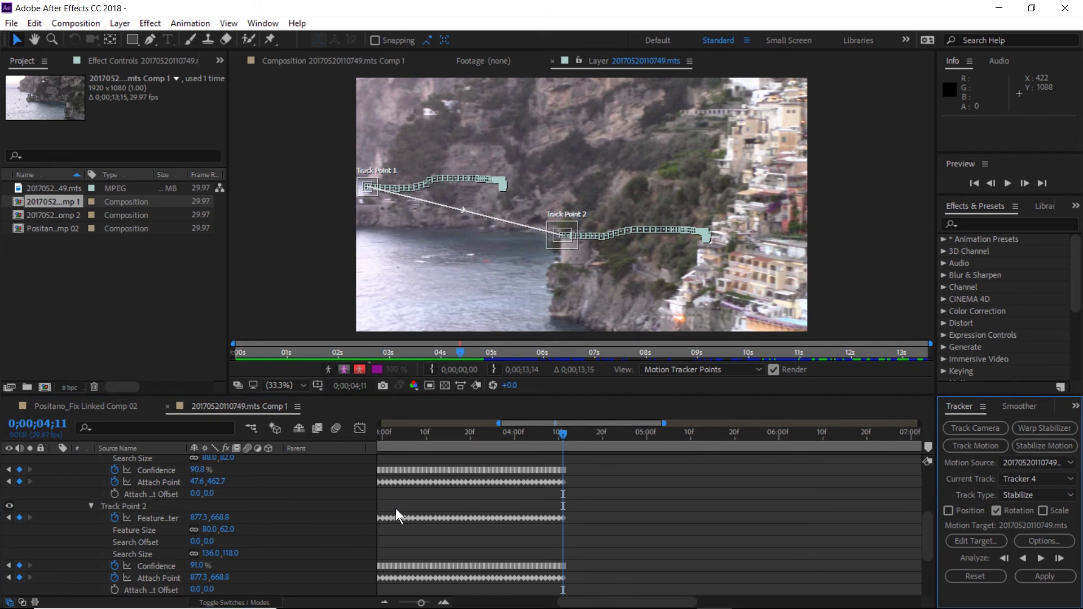
Set Motion Source to the clip and Current Track to Tracker 4, then apply its rotation stabilization
click(91, 507)
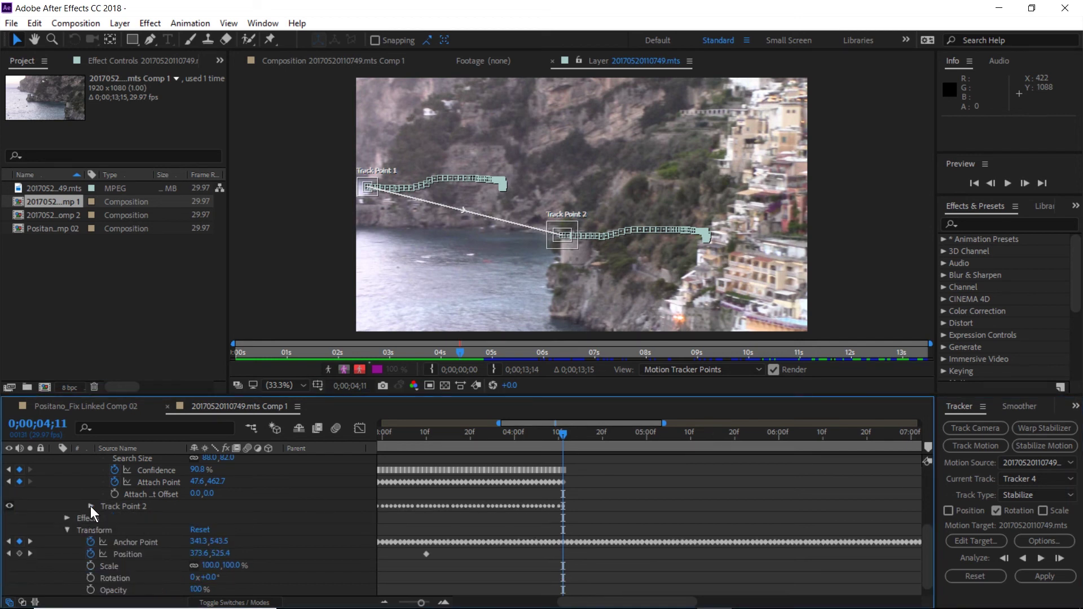
scroll(89, 513, up, 3)
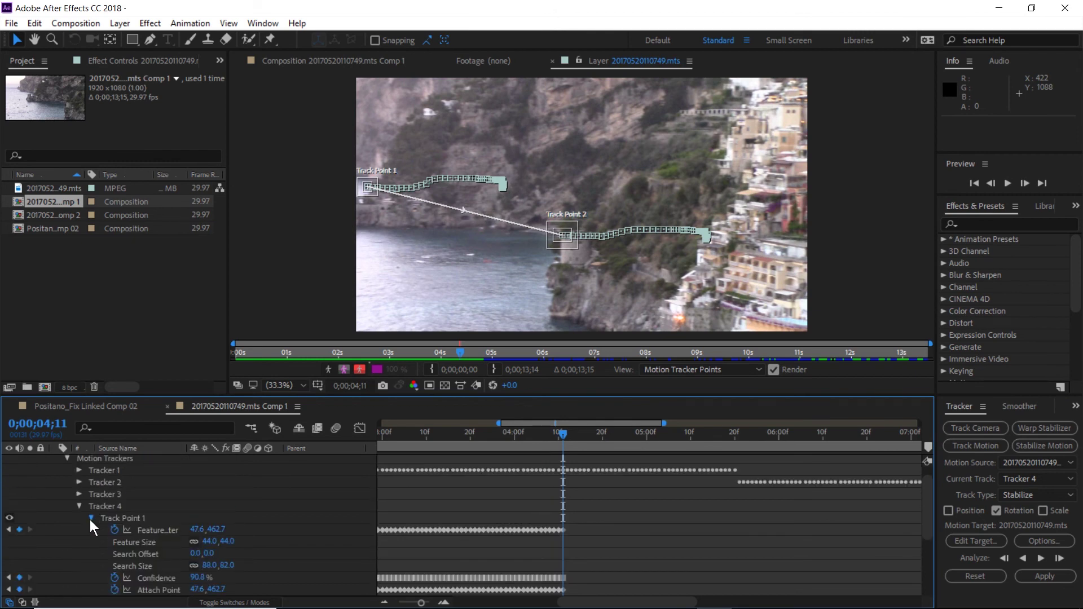
click(91, 519)
scroll(244, 513, down, 3)
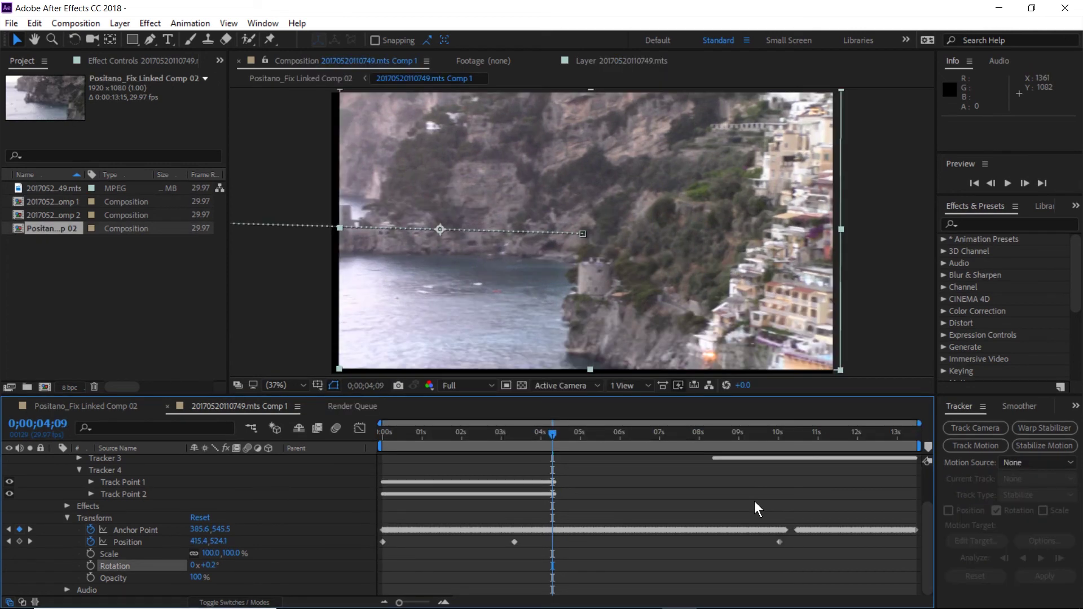
click(1063, 461)
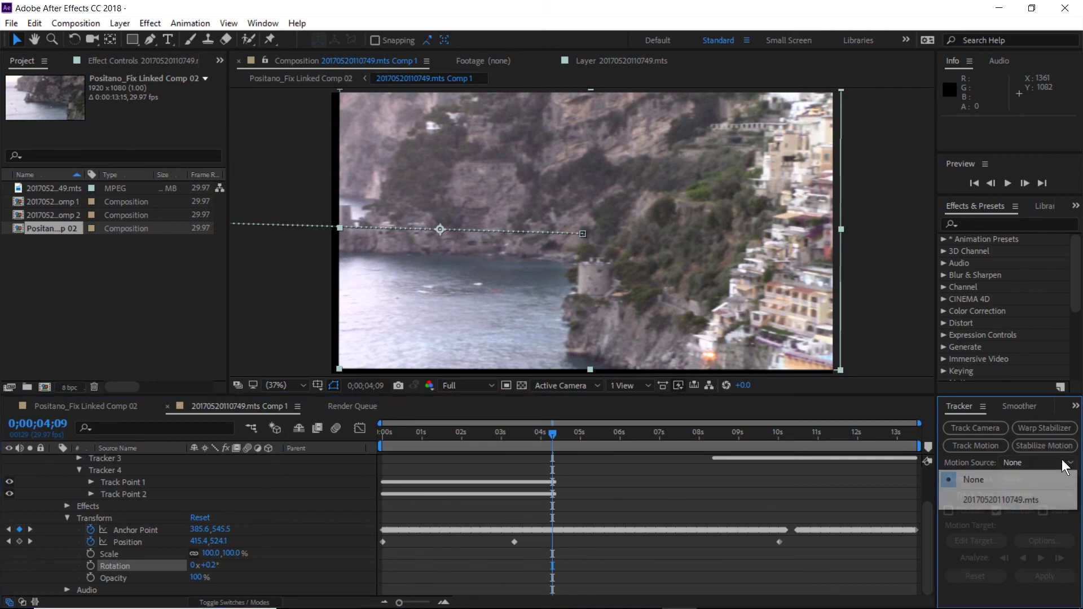
click(1025, 499)
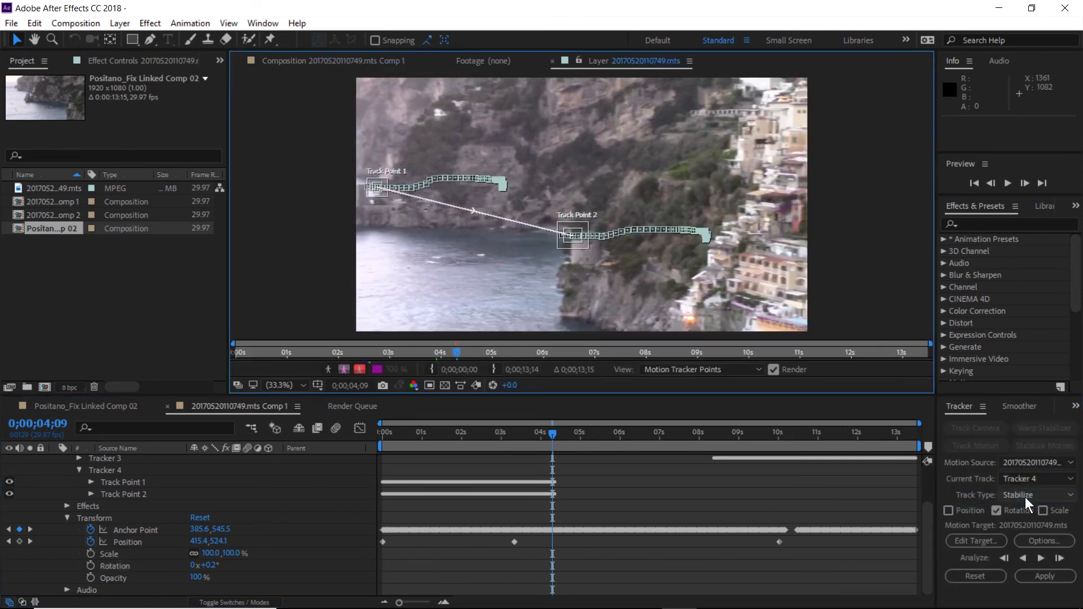
click(1028, 480)
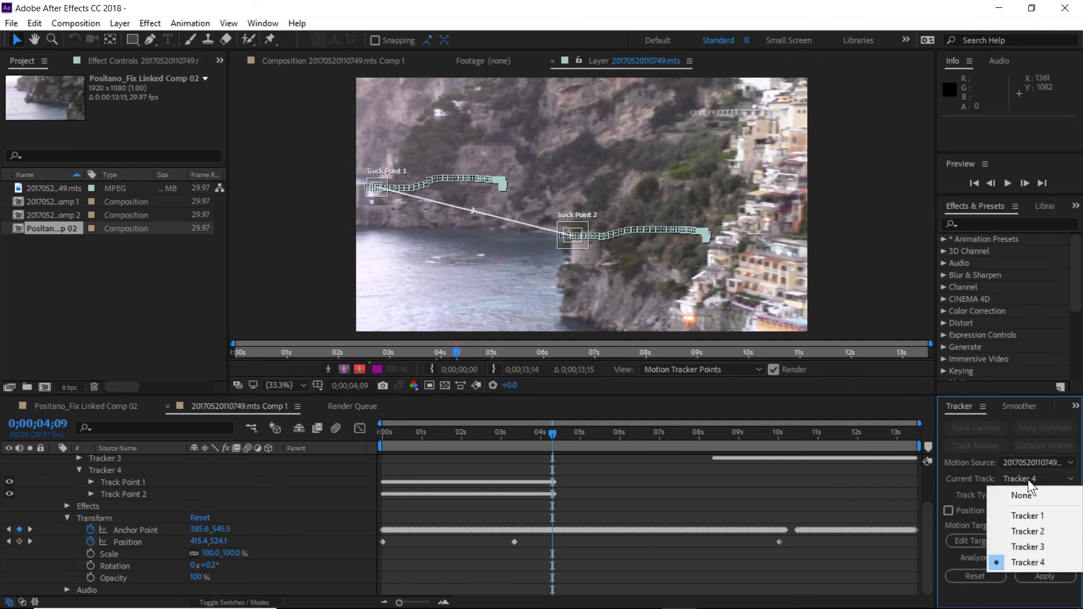
click(1028, 480)
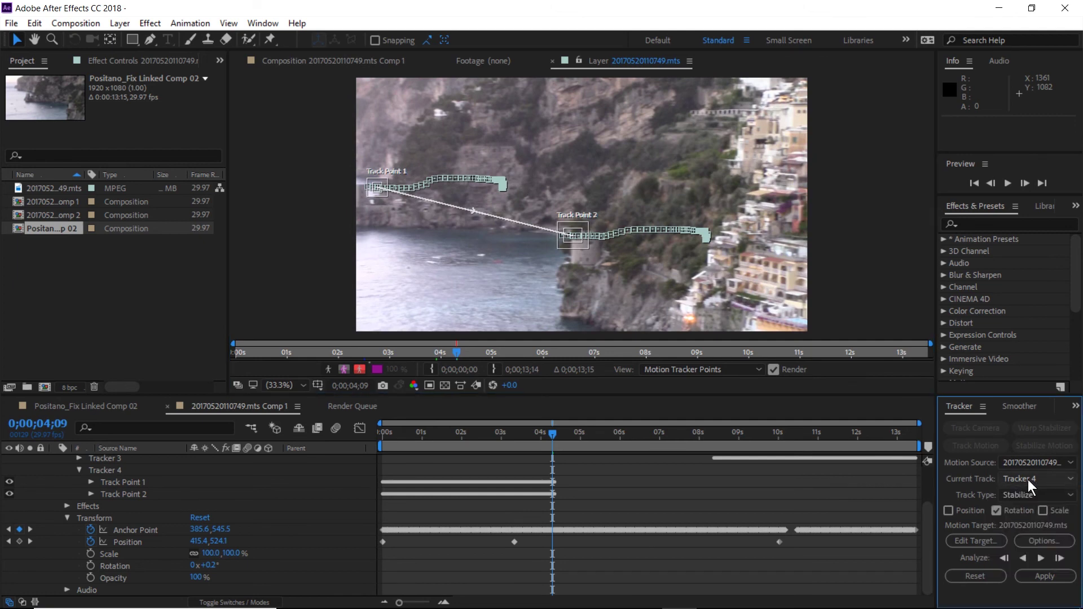
click(1045, 576)
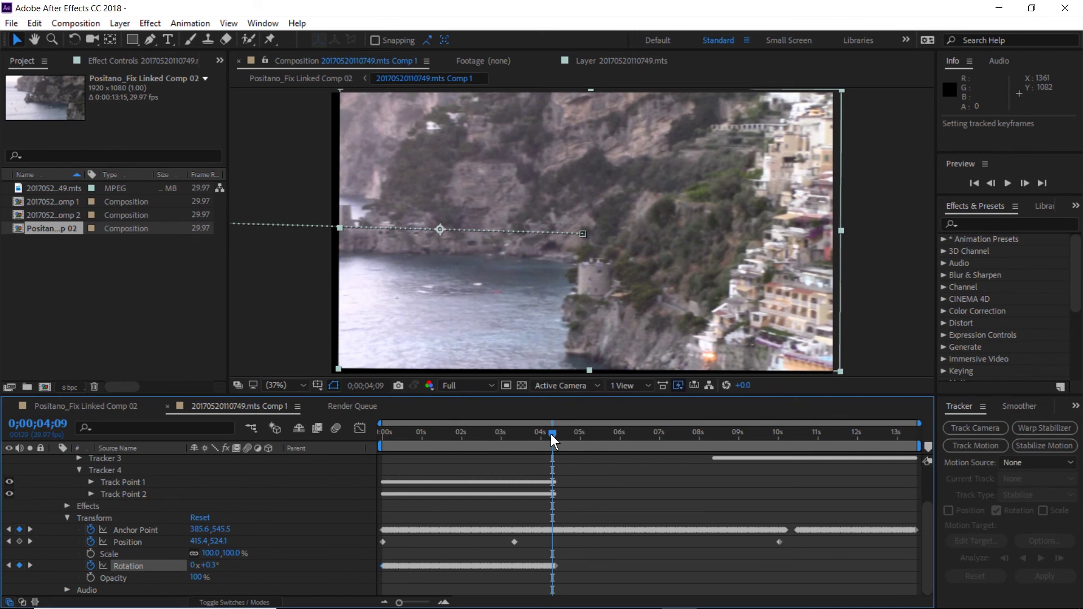
mouse_move(551, 434)
mouse_down()
mouse_move(517, 435)
mouse_move(547, 432)
mouse_up()
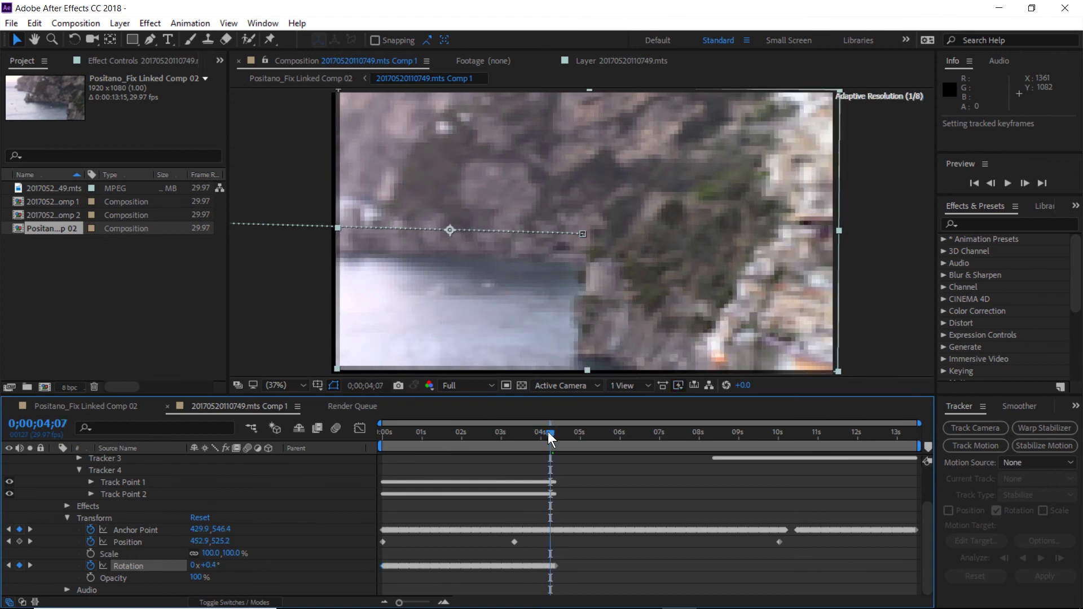